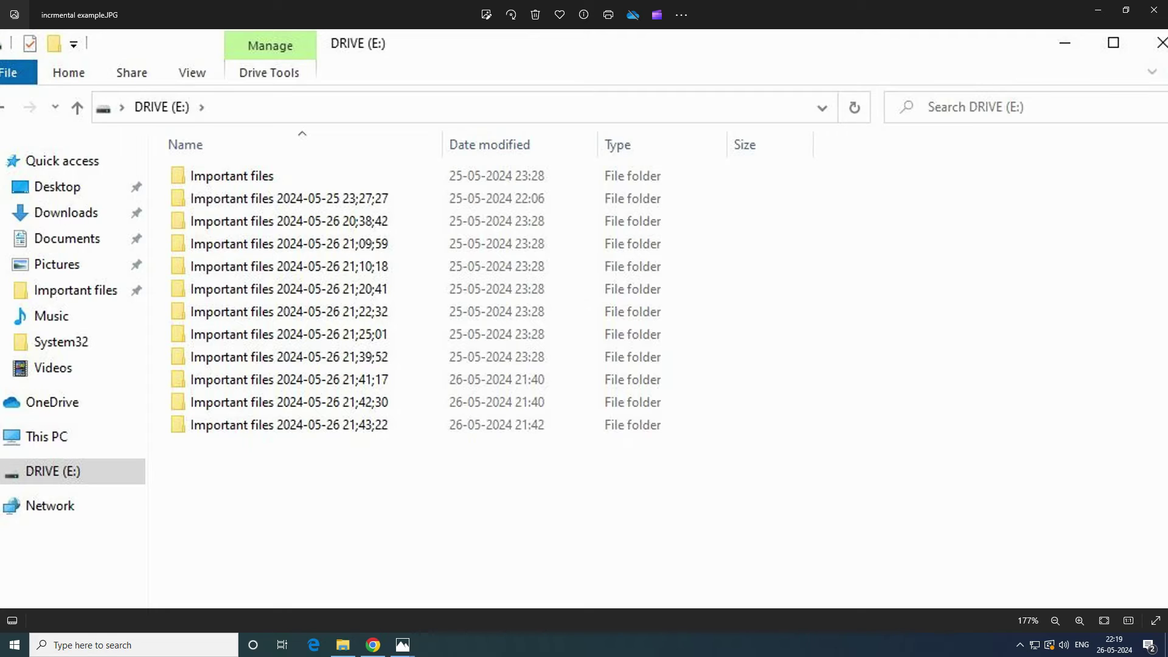
In the hand-drawn backup diagram, write 4 in the M-1 box, underline 123 and draw an arrow from M-1 back to S-I
{"action": "key", "text": "Right"}
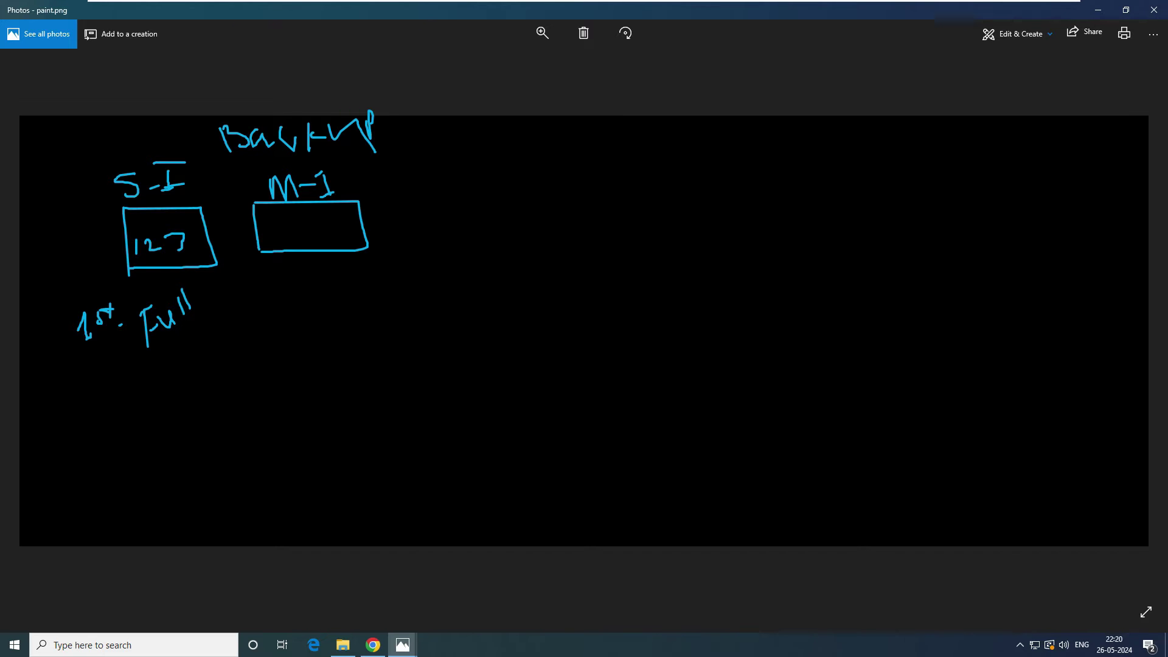
{"action": "mouse_move", "coordinate": [270, 215]}
{"action": "left_mouse_down"}
{"action": "mouse_move", "coordinate": [282, 229]}
{"action": "mouse_move", "coordinate": [274, 239]}
{"action": "left_mouse_up"}
{"action": "left_click_drag", "start_coordinate": [143, 260], "coordinate": [191, 257]}
{"action": "left_click_drag", "start_coordinate": [257, 197], "coordinate": [208, 205]}
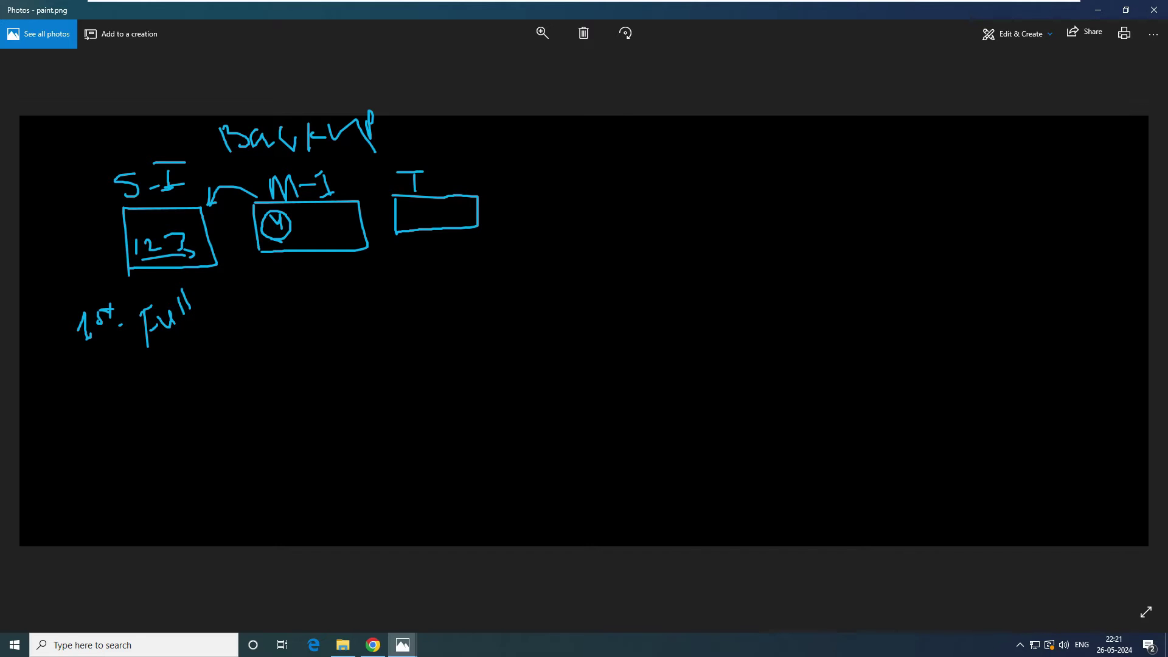
Write 5 in the T box with an arrow in the M-1 box pointing towards it, and sketch another box labelled W
{"action": "mouse_move", "coordinate": [423, 202]}
{"action": "left_mouse_down"}
{"action": "mouse_move", "coordinate": [399, 203]}
{"action": "mouse_move", "coordinate": [418, 212]}
{"action": "mouse_move", "coordinate": [409, 222]}
{"action": "left_mouse_up"}
{"action": "left_click_drag", "start_coordinate": [397, 231], "coordinate": [433, 228]}
{"action": "left_click_drag", "start_coordinate": [322, 230], "coordinate": [349, 230]}
{"action": "mouse_move", "coordinate": [517, 195]}
{"action": "left_mouse_down"}
{"action": "mouse_move", "coordinate": [517, 224]}
{"action": "mouse_move", "coordinate": [568, 194]}
{"action": "mouse_move", "coordinate": [606, 193]}
{"action": "mouse_move", "coordinate": [518, 229]}
{"action": "left_mouse_up"}
{"action": "left_click_drag", "start_coordinate": [528, 170], "coordinate": [553, 166]}
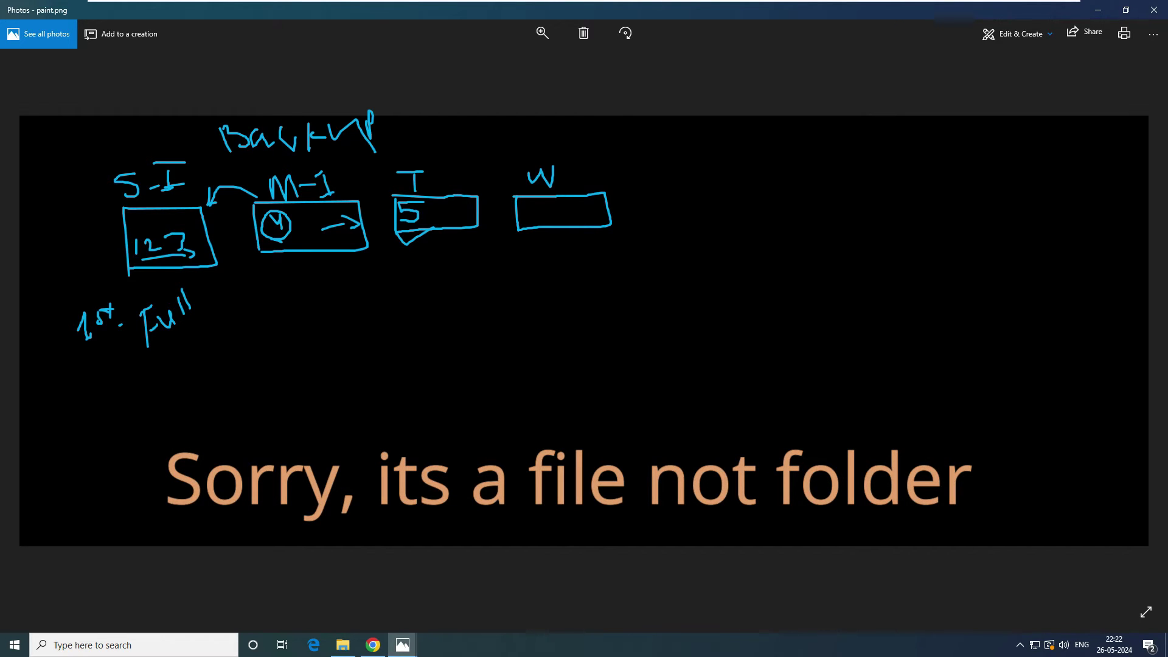
Mark the W box with lines, draw an arrow from W back to the ticked T box, and add a second T box containing 6
{"action": "mouse_move", "coordinate": [515, 208]}
{"action": "left_mouse_down"}
{"action": "mouse_move", "coordinate": [566, 207]}
{"action": "mouse_move", "coordinate": [549, 217]}
{"action": "mouse_move", "coordinate": [561, 218]}
{"action": "left_mouse_up"}
{"action": "left_click_drag", "start_coordinate": [526, 199], "coordinate": [549, 209]}
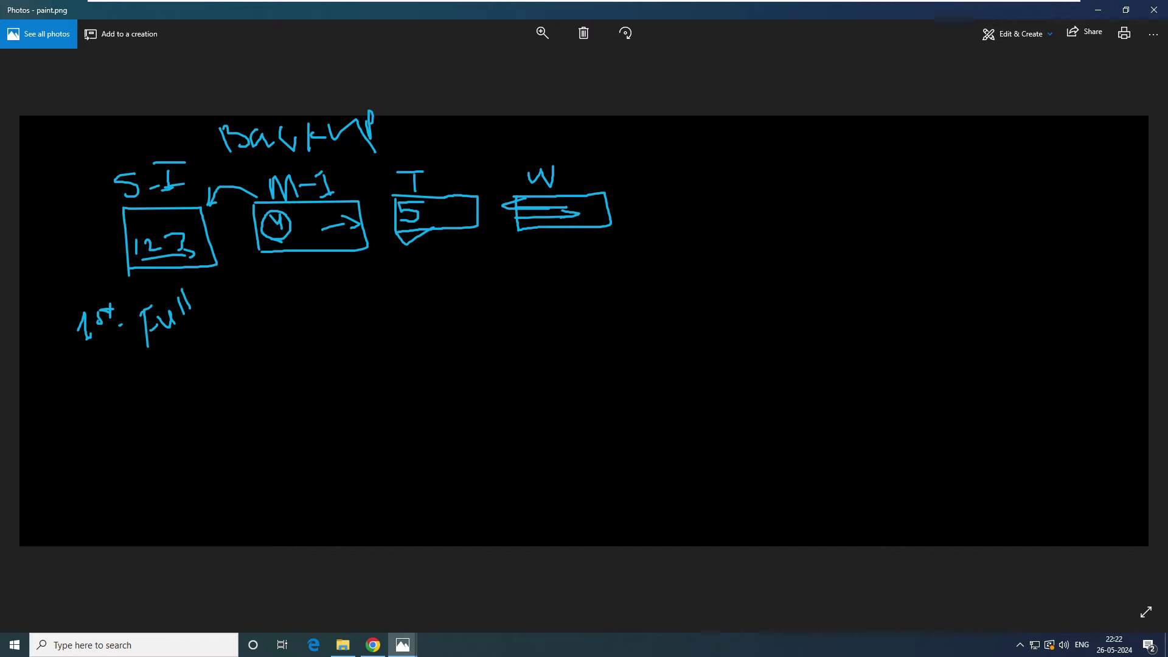
{"action": "left_click_drag", "start_coordinate": [435, 212], "coordinate": [462, 200]}
{"action": "mouse_move", "coordinate": [541, 172]}
{"action": "left_mouse_down"}
{"action": "mouse_move", "coordinate": [510, 167]}
{"action": "mouse_move", "coordinate": [467, 183]}
{"action": "mouse_move", "coordinate": [475, 170]}
{"action": "left_mouse_up"}
{"action": "left_click_drag", "start_coordinate": [638, 192], "coordinate": [650, 223]}
{"action": "left_click_drag", "start_coordinate": [642, 164], "coordinate": [677, 162]}
{"action": "left_click_drag", "start_coordinate": [656, 165], "coordinate": [655, 211]}
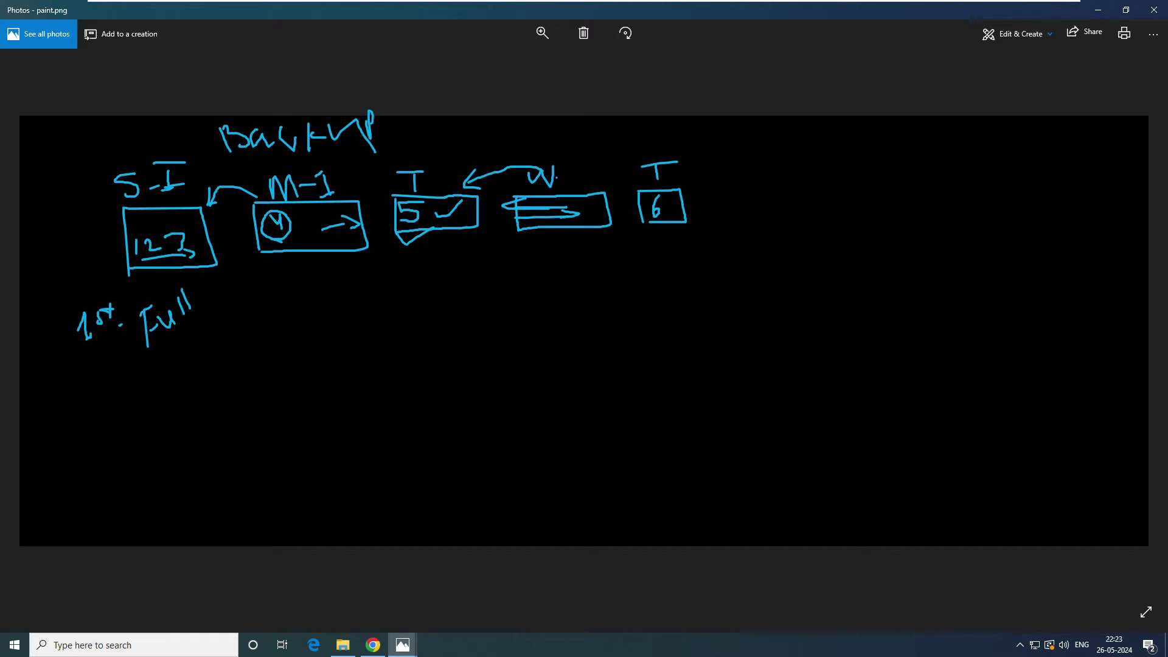
Draw an arrow with a short note below the S-I box, circle the 6 and link it back to the earlier backup boxes
{"action": "left_click_drag", "start_coordinate": [205, 266], "coordinate": [230, 298]}
{"action": "mouse_move", "coordinate": [226, 278]}
{"action": "left_mouse_down"}
{"action": "mouse_move", "coordinate": [227, 302]}
{"action": "mouse_move", "coordinate": [250, 304]}
{"action": "mouse_move", "coordinate": [239, 319]}
{"action": "left_mouse_up"}
{"action": "left_click_drag", "start_coordinate": [261, 299], "coordinate": [258, 300]}
{"action": "mouse_move", "coordinate": [643, 227]}
{"action": "left_mouse_down"}
{"action": "mouse_move", "coordinate": [673, 194]}
{"action": "mouse_move", "coordinate": [630, 220]}
{"action": "mouse_move", "coordinate": [646, 228]}
{"action": "mouse_move", "coordinate": [498, 193]}
{"action": "mouse_move", "coordinate": [461, 206]}
{"action": "left_mouse_up"}
{"action": "left_click_drag", "start_coordinate": [140, 264], "coordinate": [164, 258]}
{"action": "left_click_drag", "start_coordinate": [298, 242], "coordinate": [321, 231]}
{"action": "left_click_drag", "start_coordinate": [402, 227], "coordinate": [425, 222]}
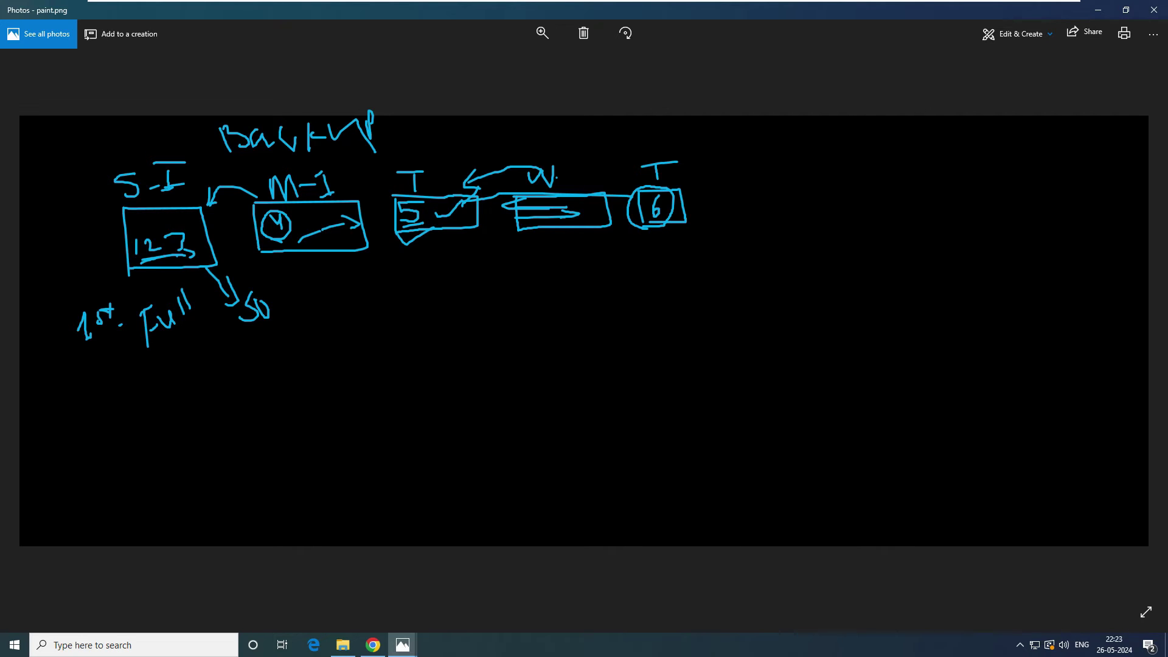
Clear the drawing, minimise the picture viewer and open the Cobian Reflector main window
{"action": "key", "text": "Escape"}
{"action": "left_click", "coordinate": [1097, 10]}
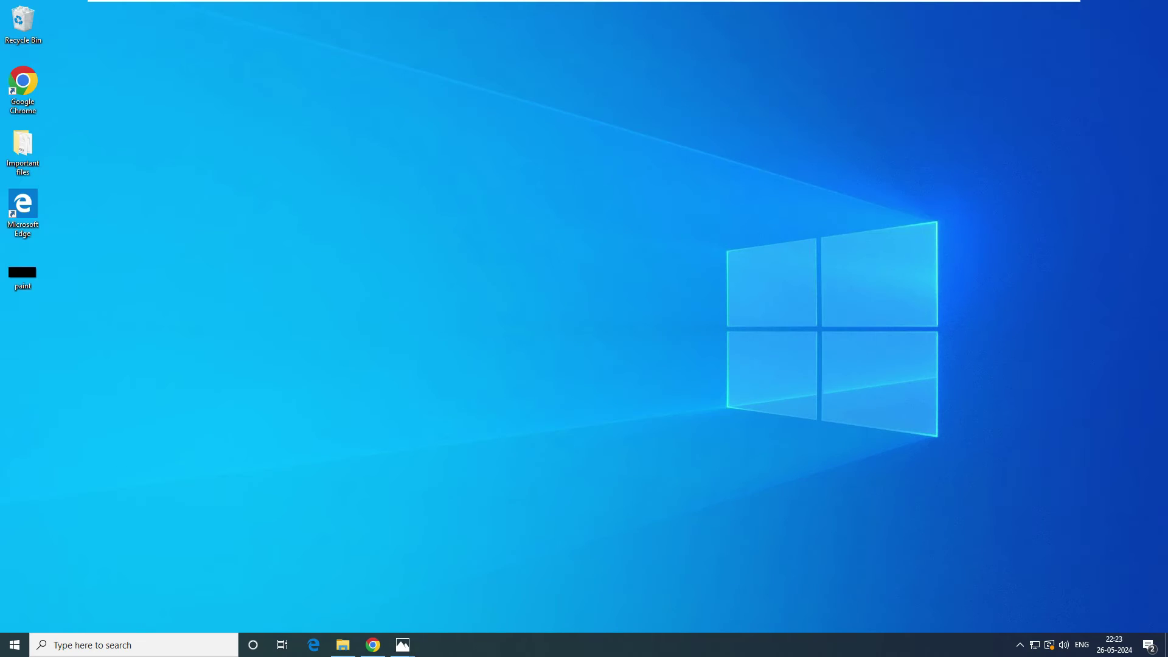
{"action": "left_click", "coordinate": [1019, 644]}
{"action": "double_click", "coordinate": [1019, 620]}
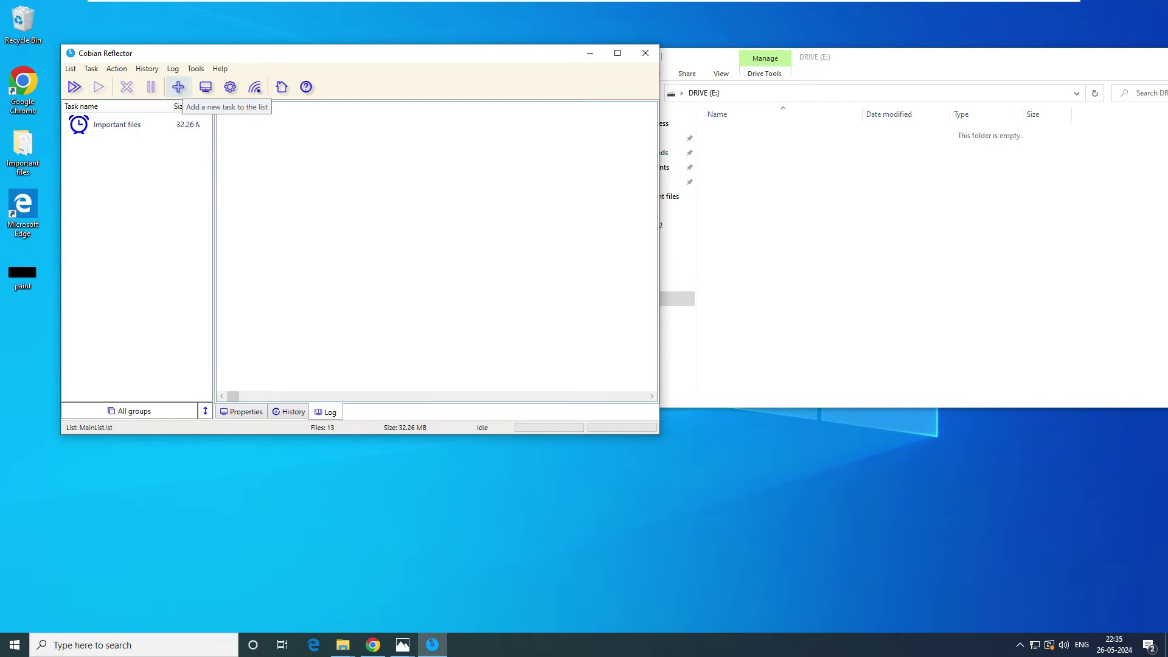
Create a new backup task named "inc" and add the Important files directory from the Desktop as its source
{"action": "left_click", "coordinate": [178, 87]}
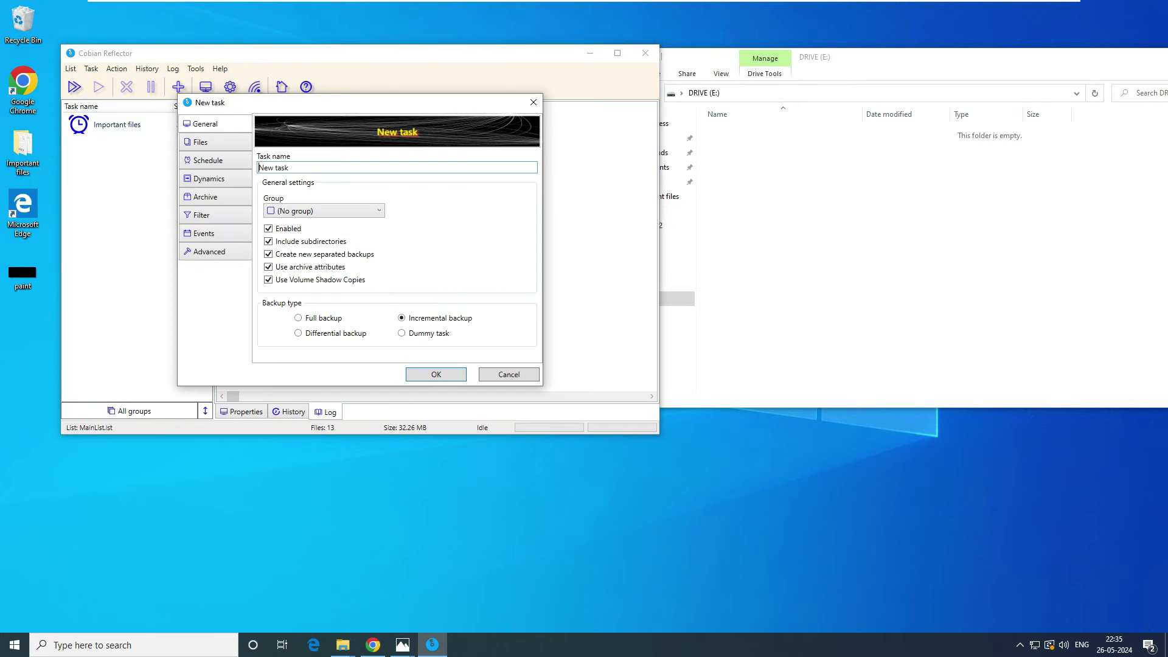
{"action": "type", "text": "inc"}
{"action": "left_click", "coordinate": [206, 142]}
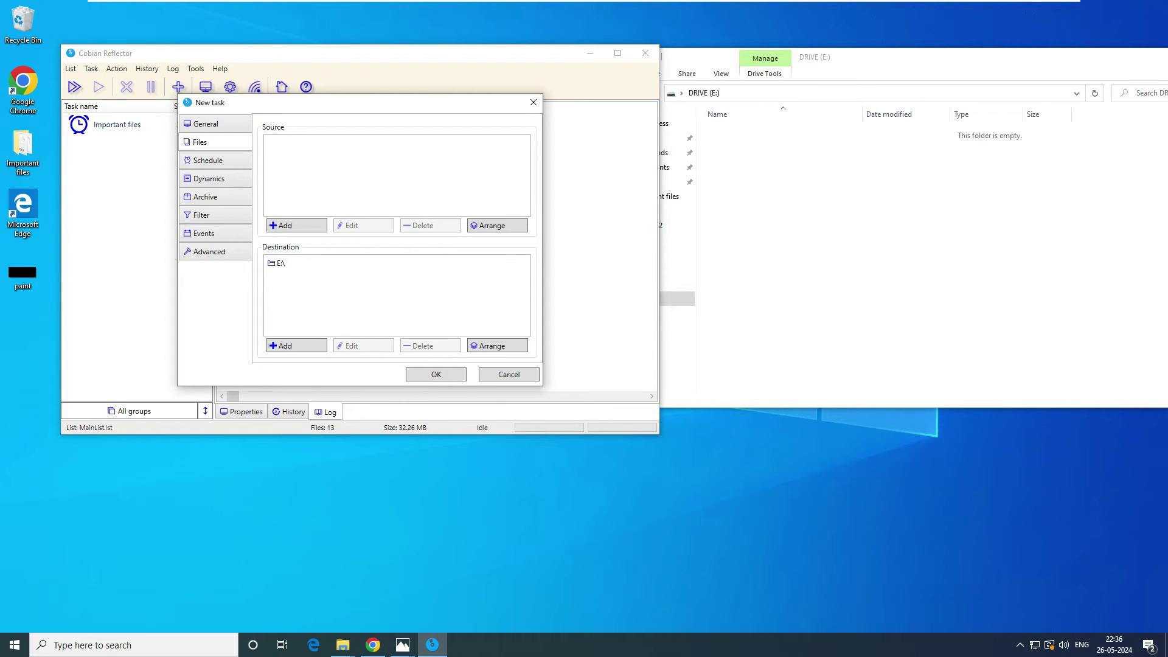
{"action": "left_click", "coordinate": [297, 226]}
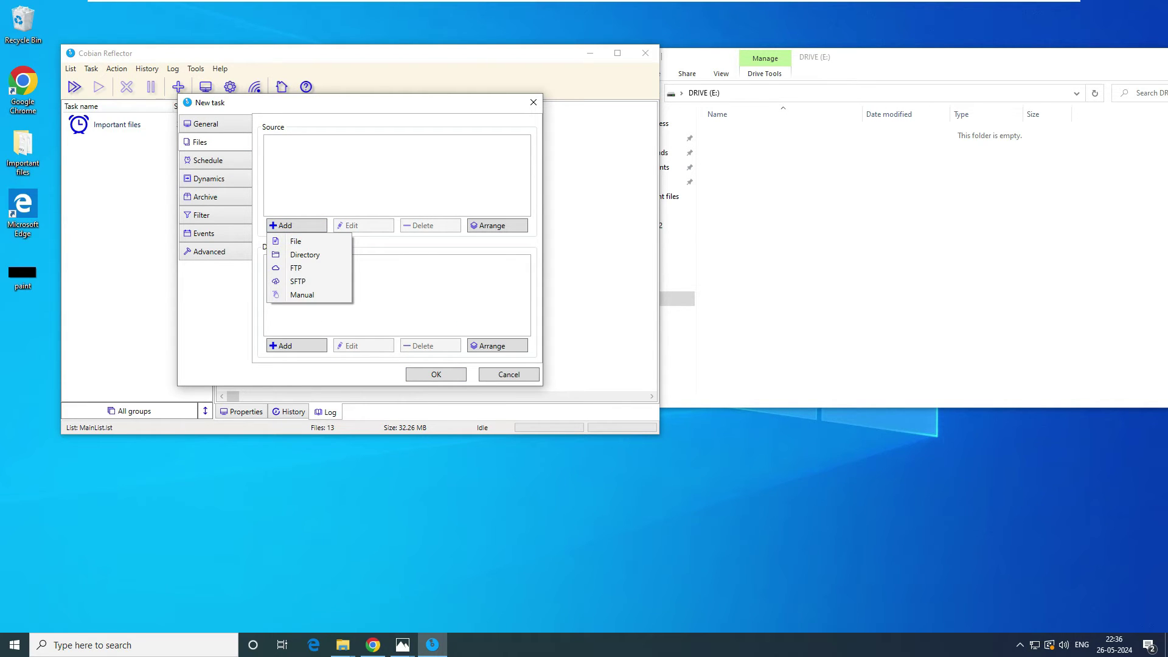
{"action": "left_click", "coordinate": [304, 254]}
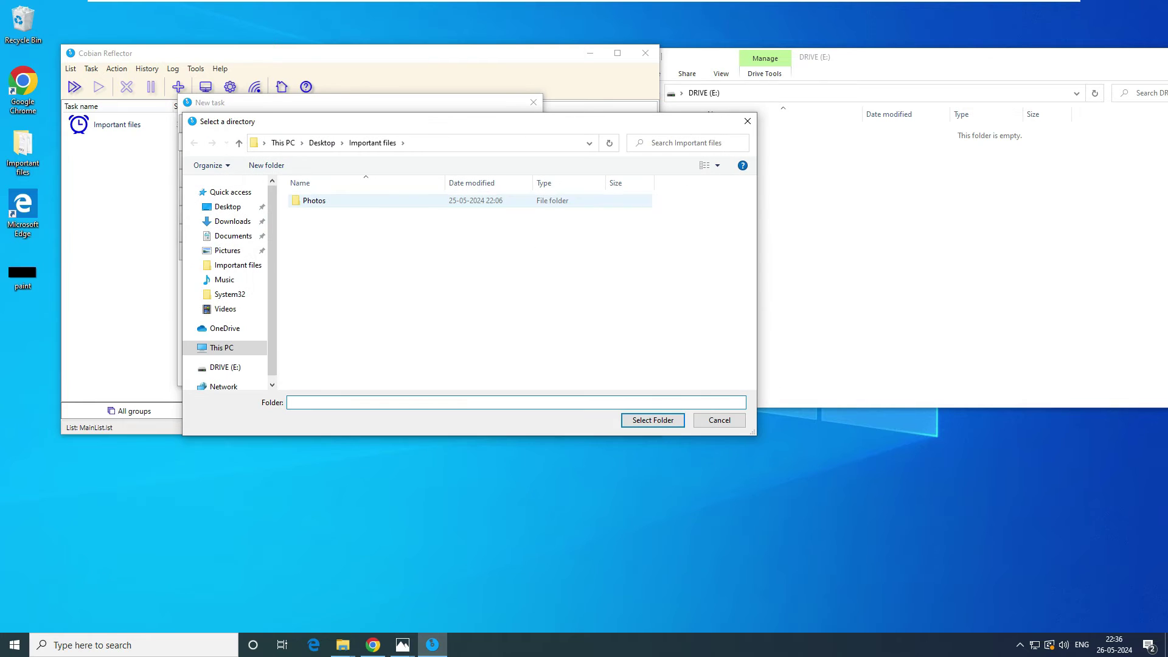
{"action": "left_click", "coordinate": [237, 265]}
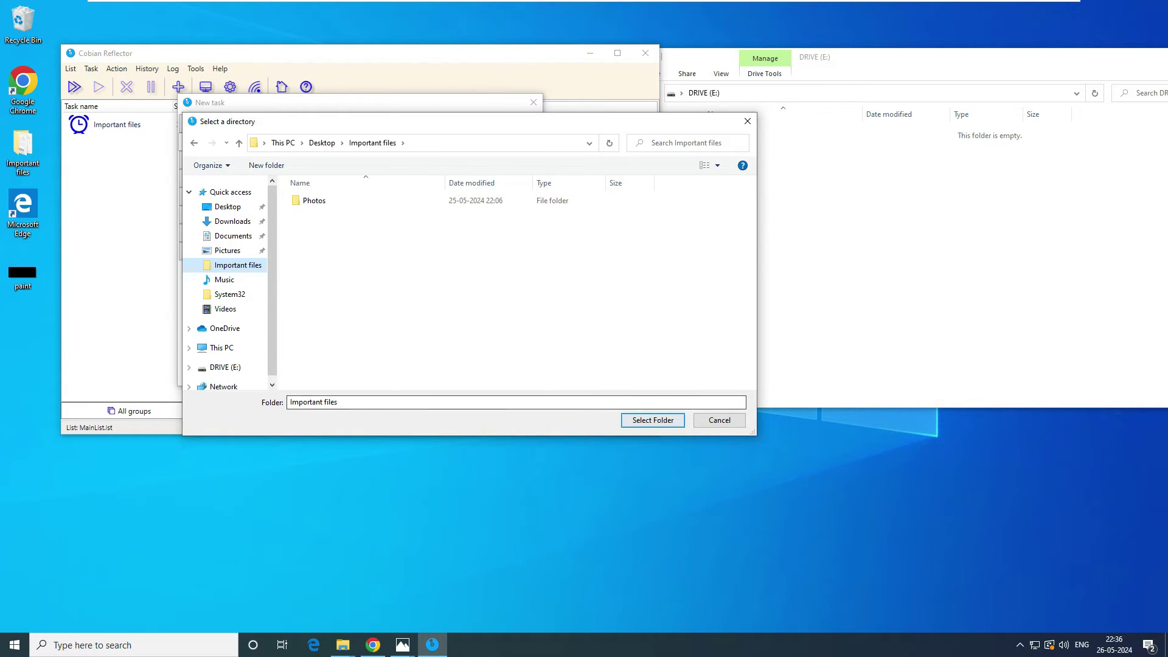
{"action": "left_click", "coordinate": [653, 420]}
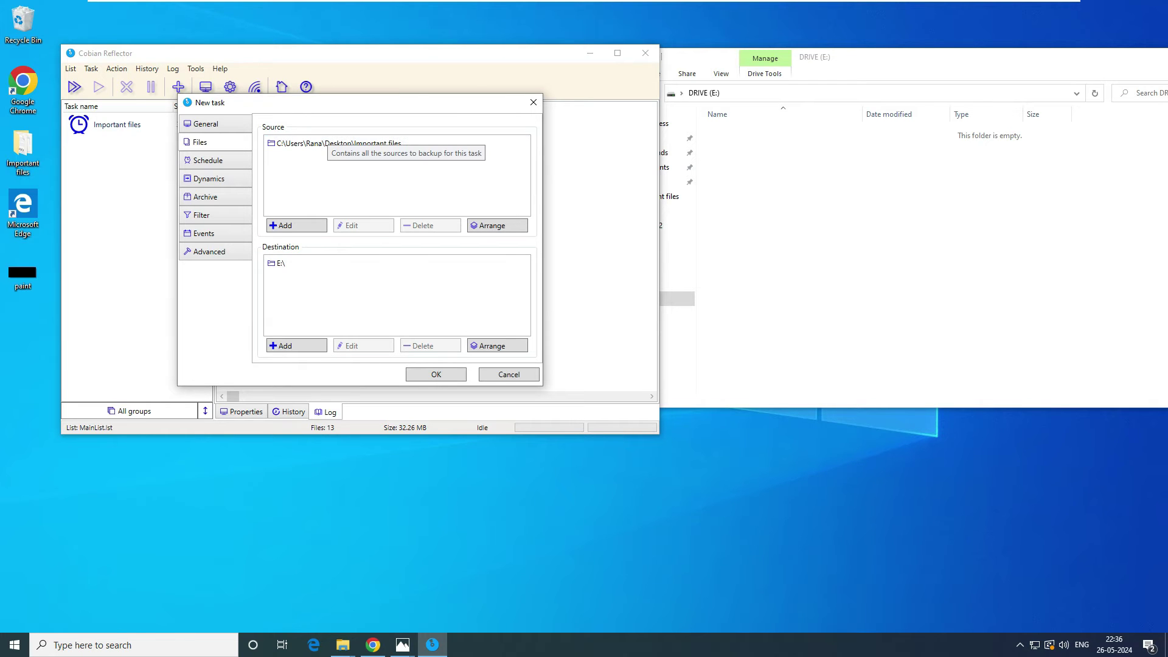
{"action": "left_click", "coordinate": [297, 225]}
{"action": "left_click", "coordinate": [300, 253]}
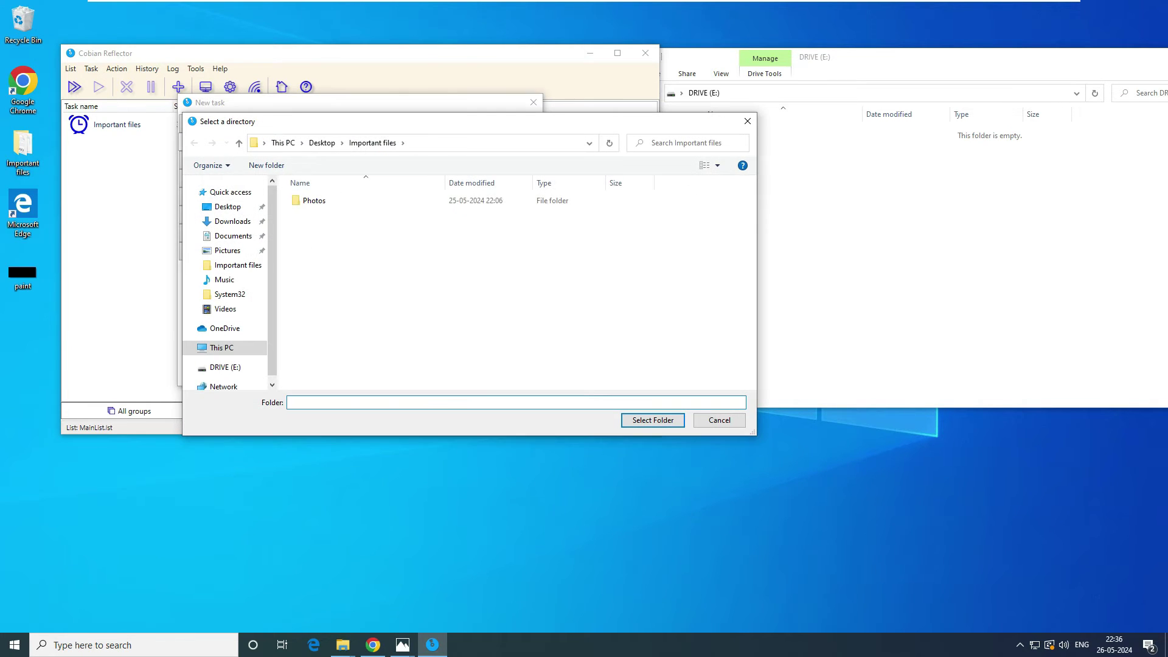
{"action": "left_click", "coordinate": [314, 200]}
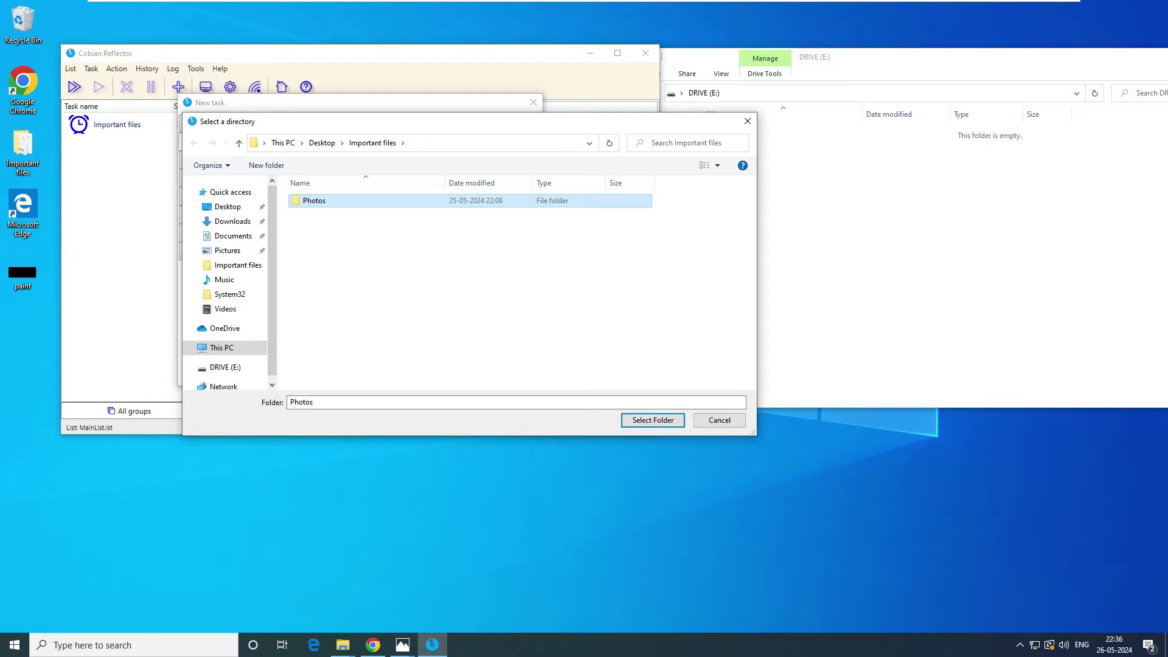
{"action": "left_click", "coordinate": [652, 420]}
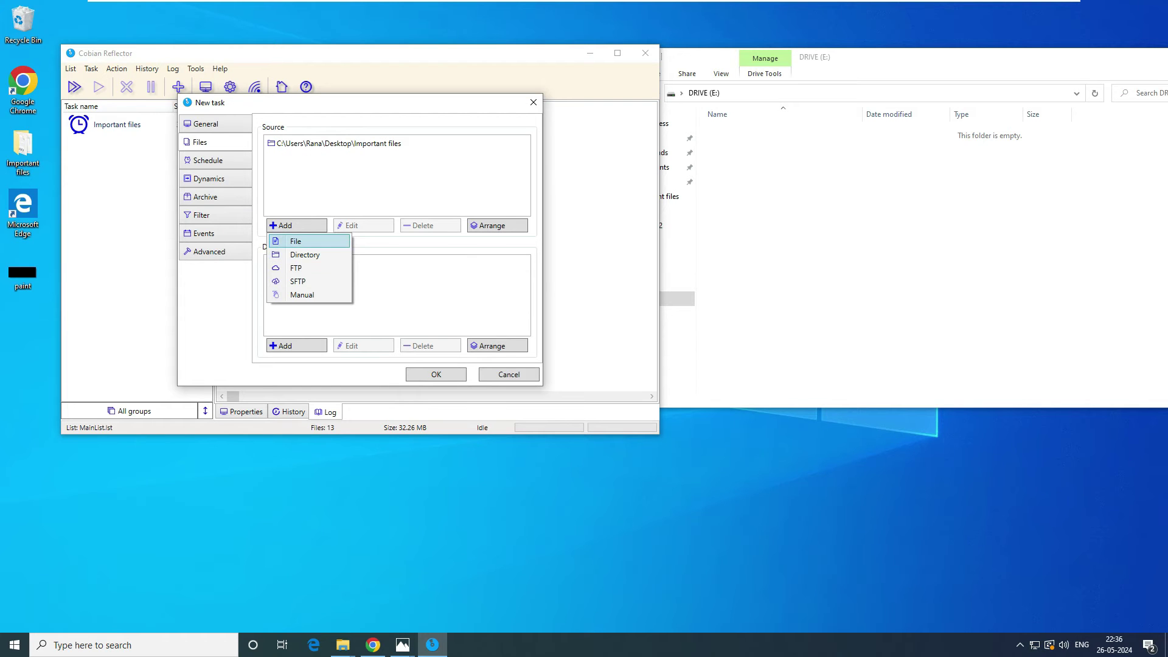
Add the Photos folder from Documents as a second source directory of the task
{"action": "left_click", "coordinate": [304, 254]}
{"action": "left_click", "coordinate": [232, 220]}
{"action": "left_click", "coordinate": [233, 236]}
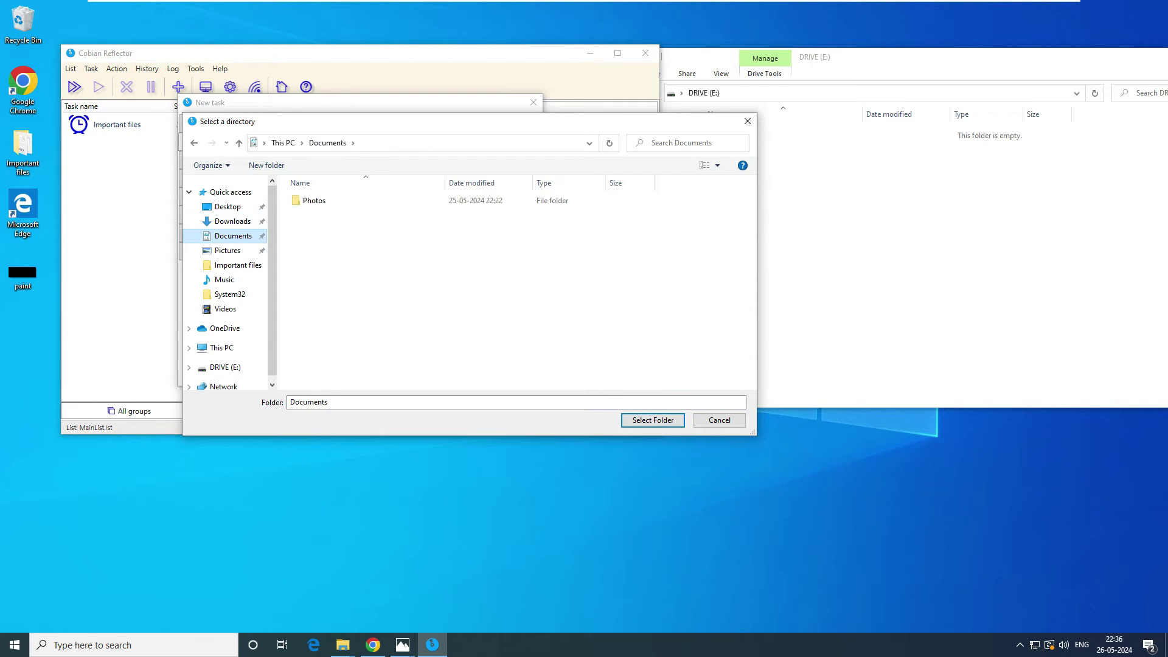
{"action": "left_click", "coordinate": [314, 200]}
{"action": "key", "text": "Return"}
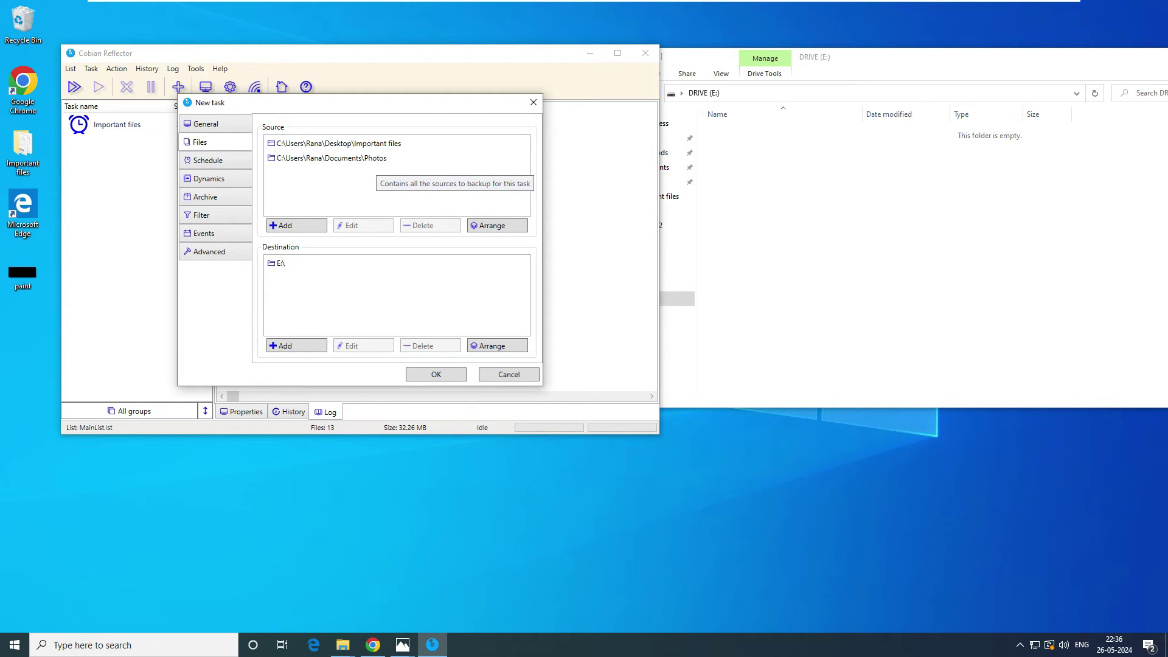
Select the E:\ destination and bring forward the DRIVE (E:) folder window to check the backup target
{"action": "left_click", "coordinate": [332, 263]}
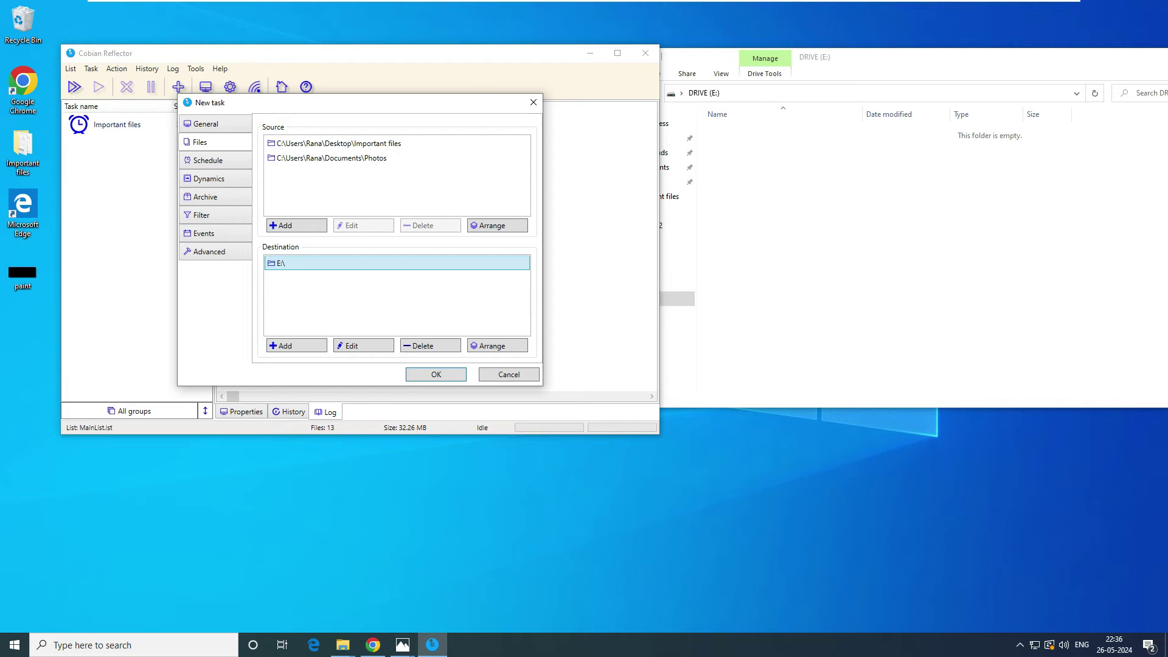
{"action": "left_click", "coordinate": [343, 645]}
{"action": "left_click", "coordinate": [276, 589]}
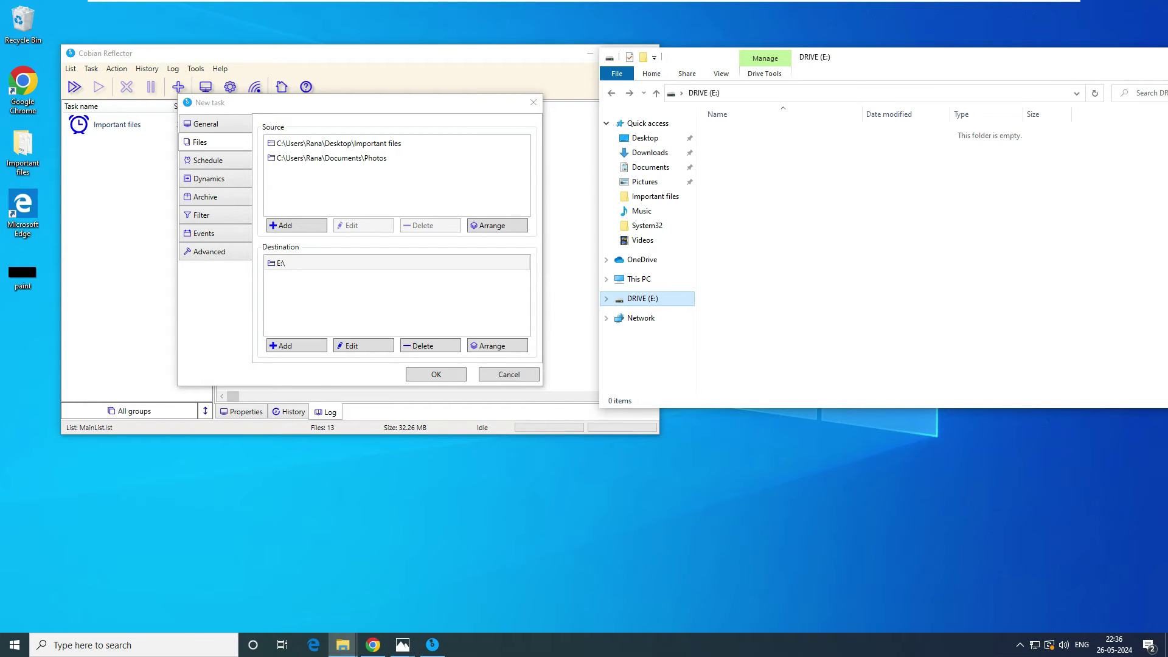
Set the task's schedule type to Weekly and look through the selectable days of the week
{"action": "left_click", "coordinate": [207, 160]}
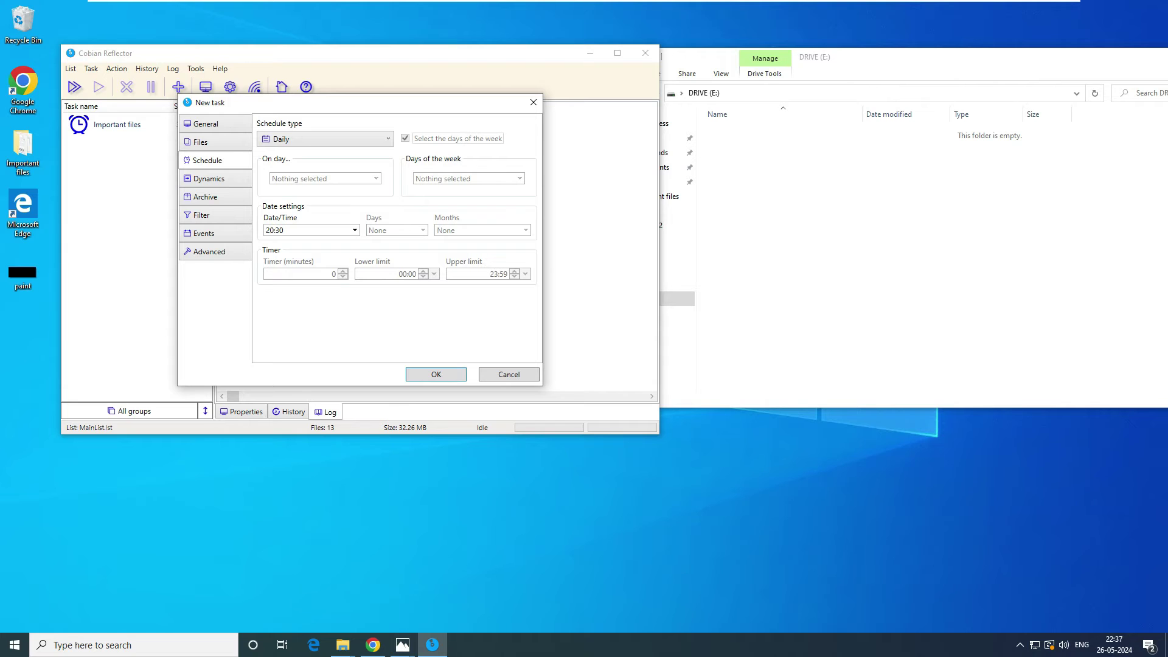
{"action": "left_click", "coordinate": [325, 139]}
{"action": "key", "text": "Down"}
{"action": "key", "text": "Return"}
{"action": "left_click", "coordinate": [468, 178]}
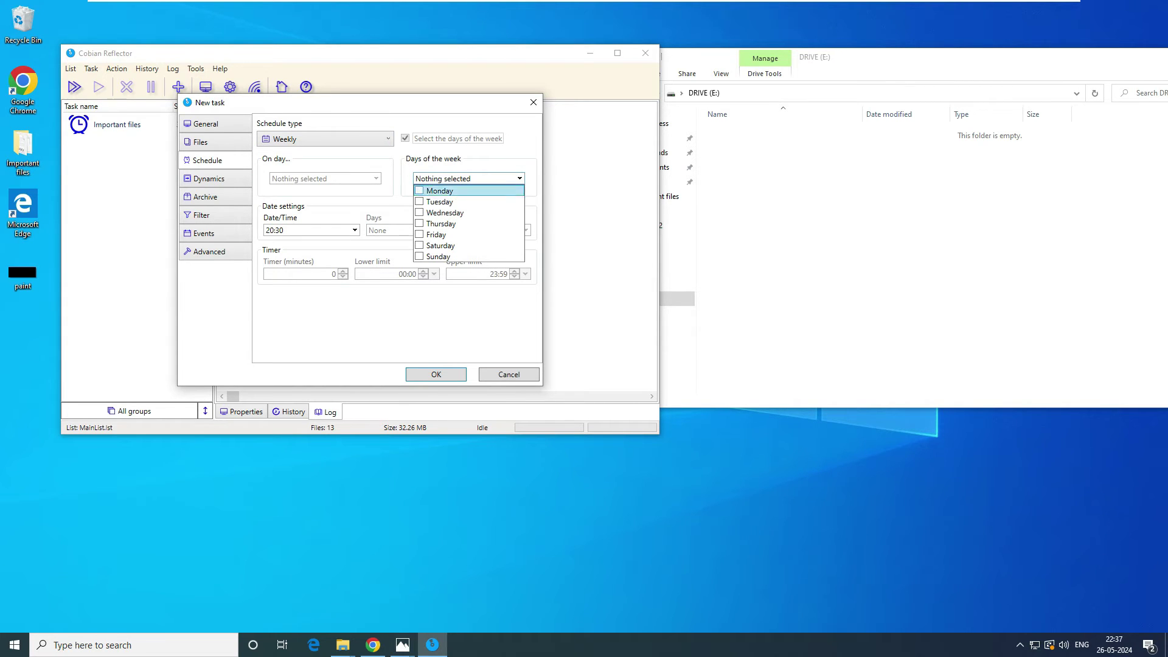
{"action": "key", "text": "Up"}
{"action": "key", "text": "Up"}
{"action": "key", "text": "Down"}
{"action": "key", "text": "Down"}
{"action": "key", "text": "Down"}
{"action": "key", "text": "Escape"}
Set the schedule type to Monthly and look through the On day and Days of the week options
{"action": "key", "text": "shift+Tab"}
{"action": "key", "text": "alt+Down"}
{"action": "key", "text": "Down"}
{"action": "key", "text": "Return"}
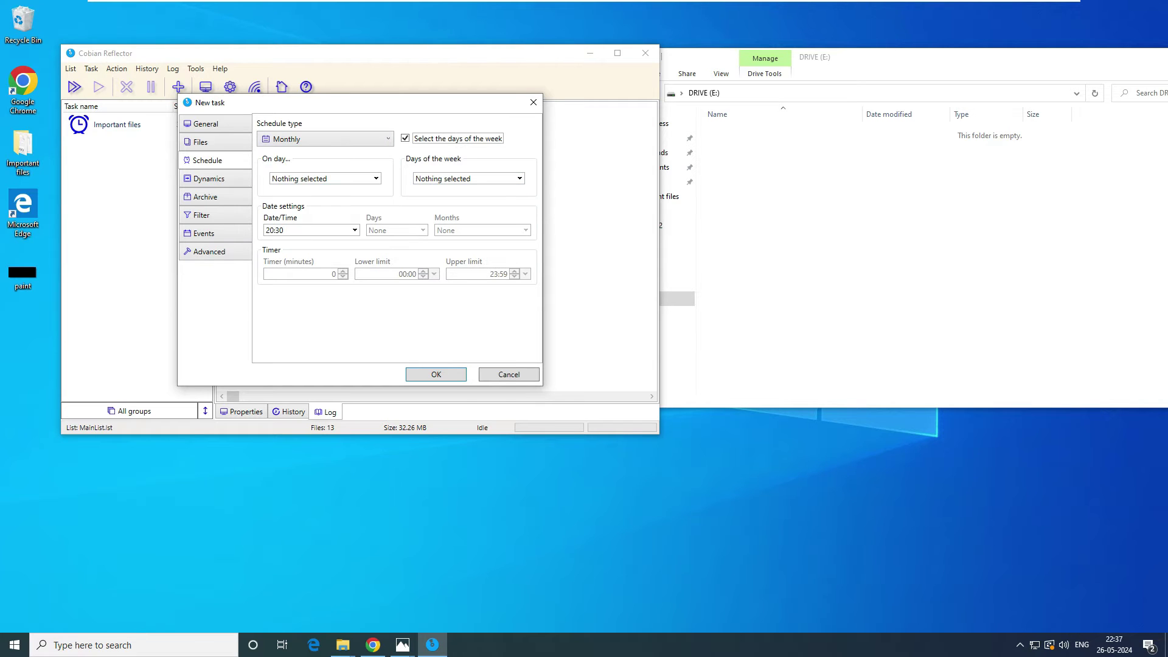
{"action": "left_click", "coordinate": [324, 179]}
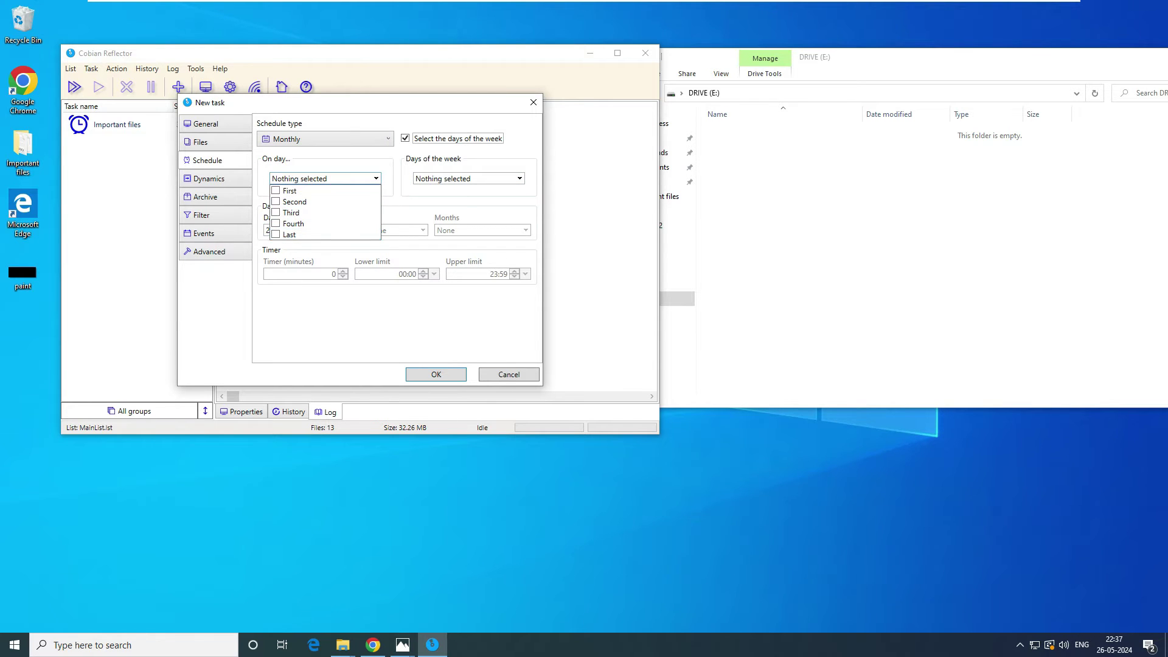
{"action": "key", "text": "Escape"}
{"action": "key", "text": "Tab"}
{"action": "key", "text": "alt+Down"}
{"action": "key", "text": "Escape"}
{"action": "key", "text": "alt+Down"}
{"action": "key", "text": "Escape"}
Review the task's Dynamics settings and its Archive compression and encryption settings
{"action": "left_click", "coordinate": [214, 178]}
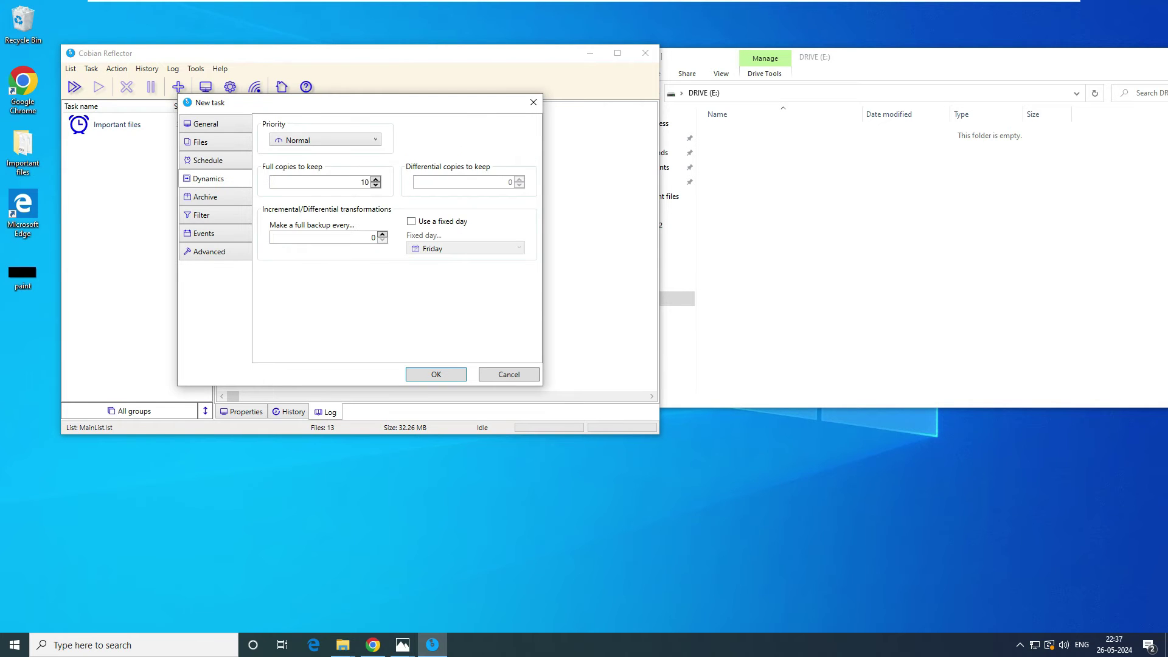
{"action": "left_click", "coordinate": [205, 197]}
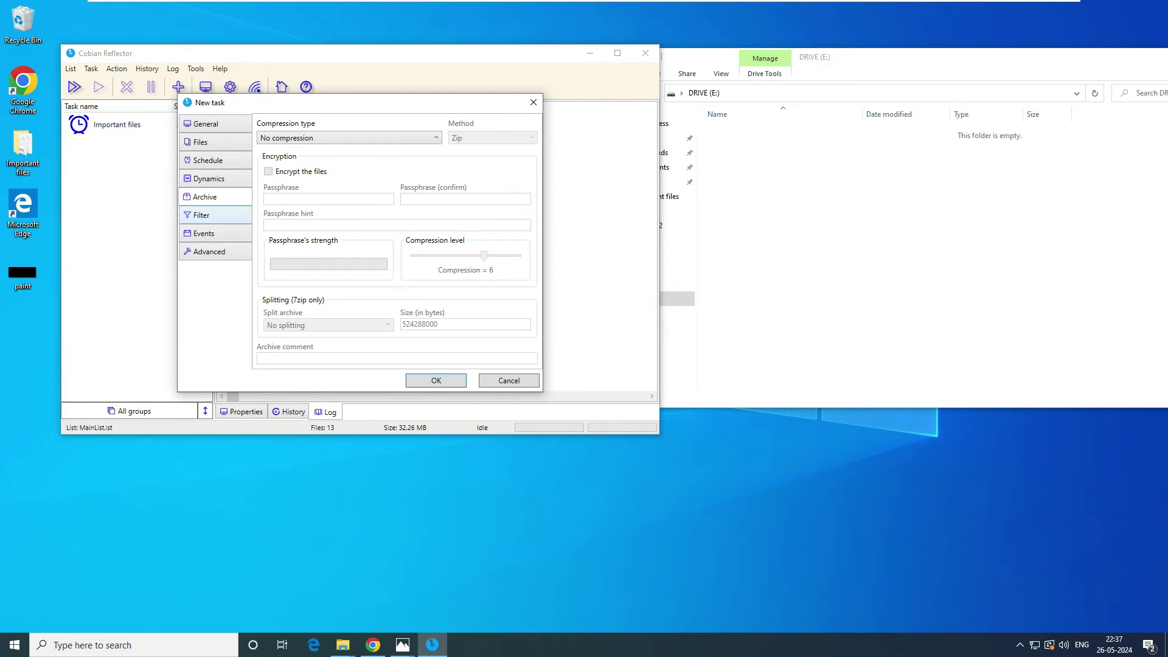
Add Cu data.xlsx and Imp Doc from Documents to the task's include-only file filter
{"action": "left_click", "coordinate": [203, 215]}
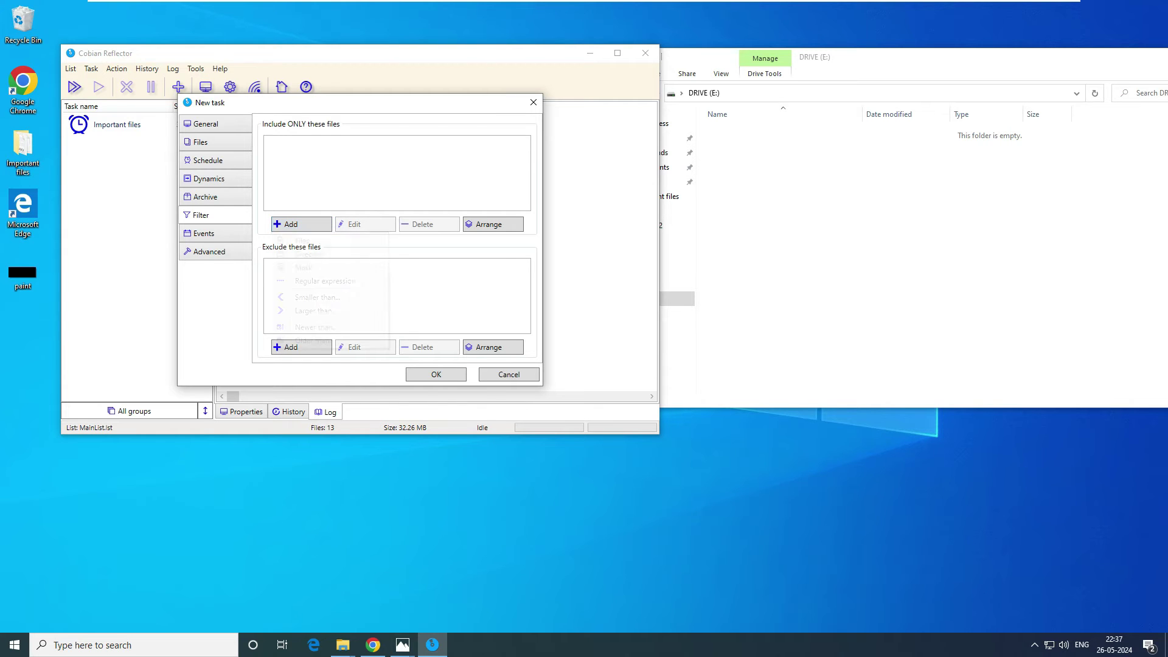
{"action": "left_click", "coordinate": [304, 224]}
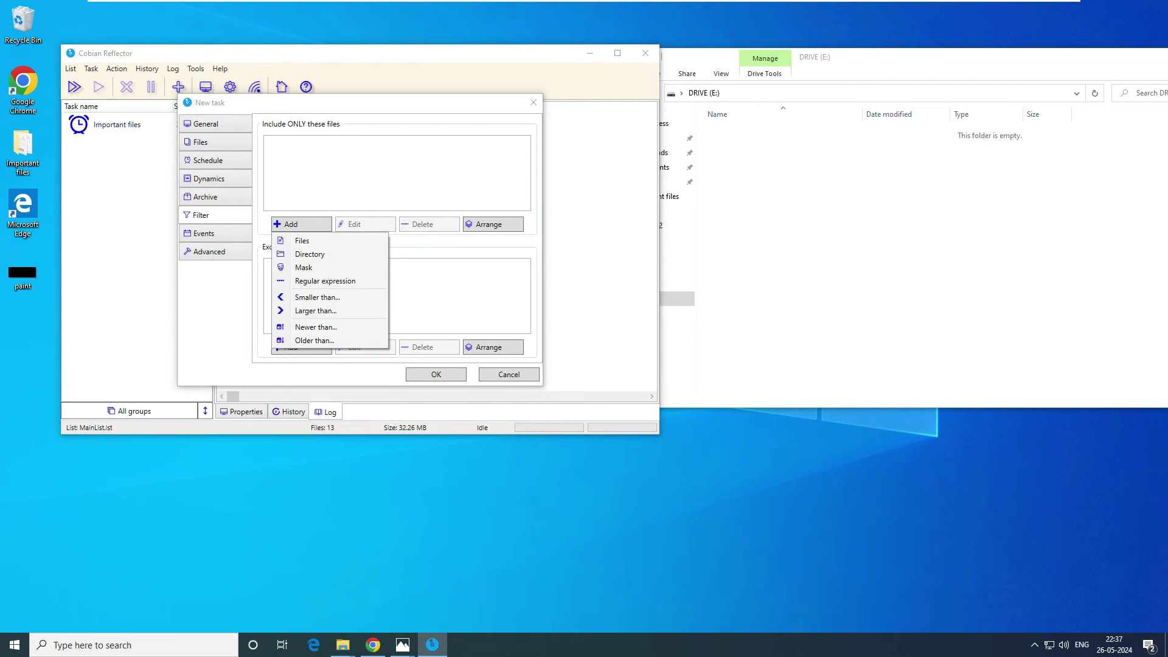
{"action": "left_click", "coordinate": [301, 241]}
{"action": "left_click", "coordinate": [327, 142]}
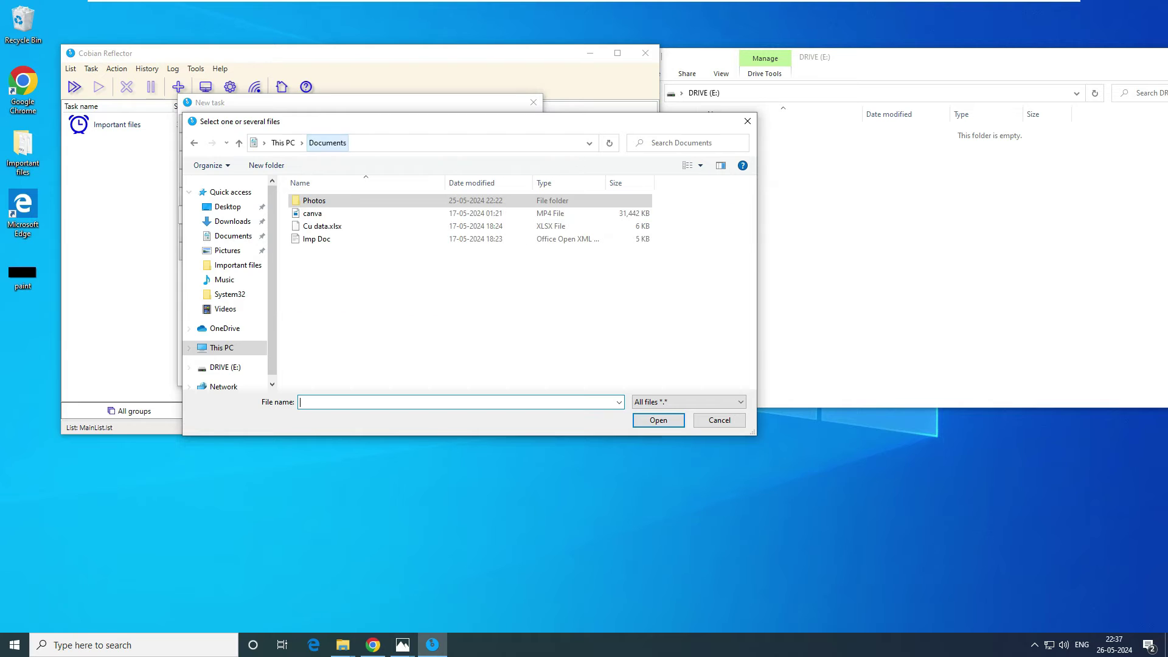
{"action": "left_click", "coordinate": [322, 226]}
{"action": "left_click", "coordinate": [317, 238], "text": "ctrl"}
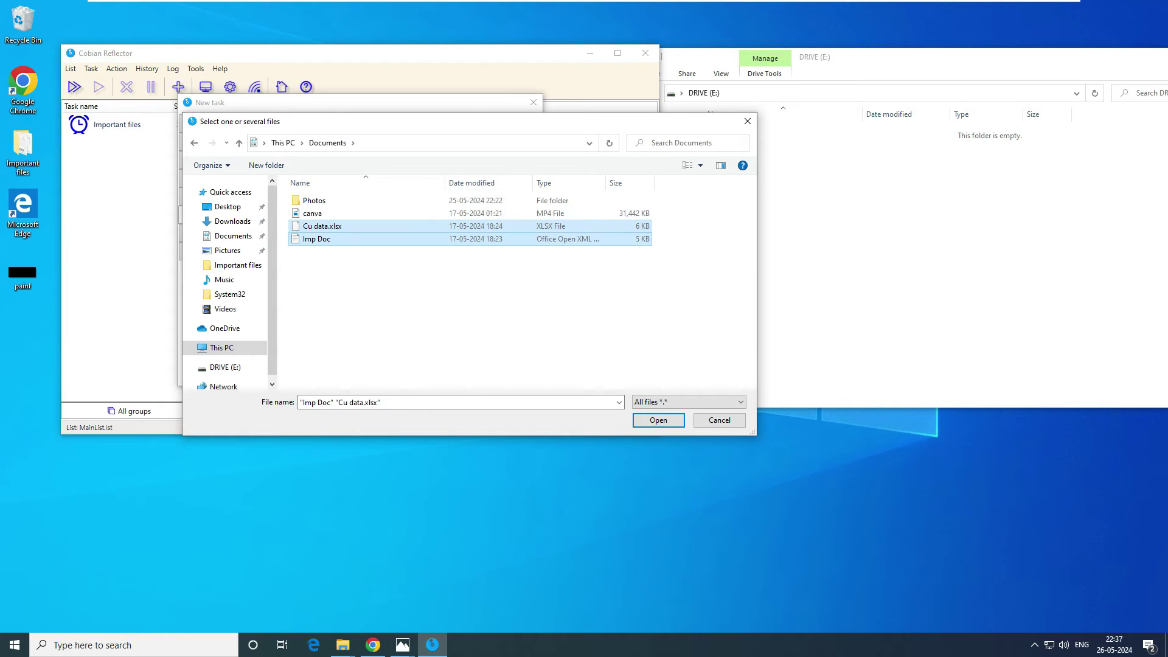
{"action": "key", "text": "Return"}
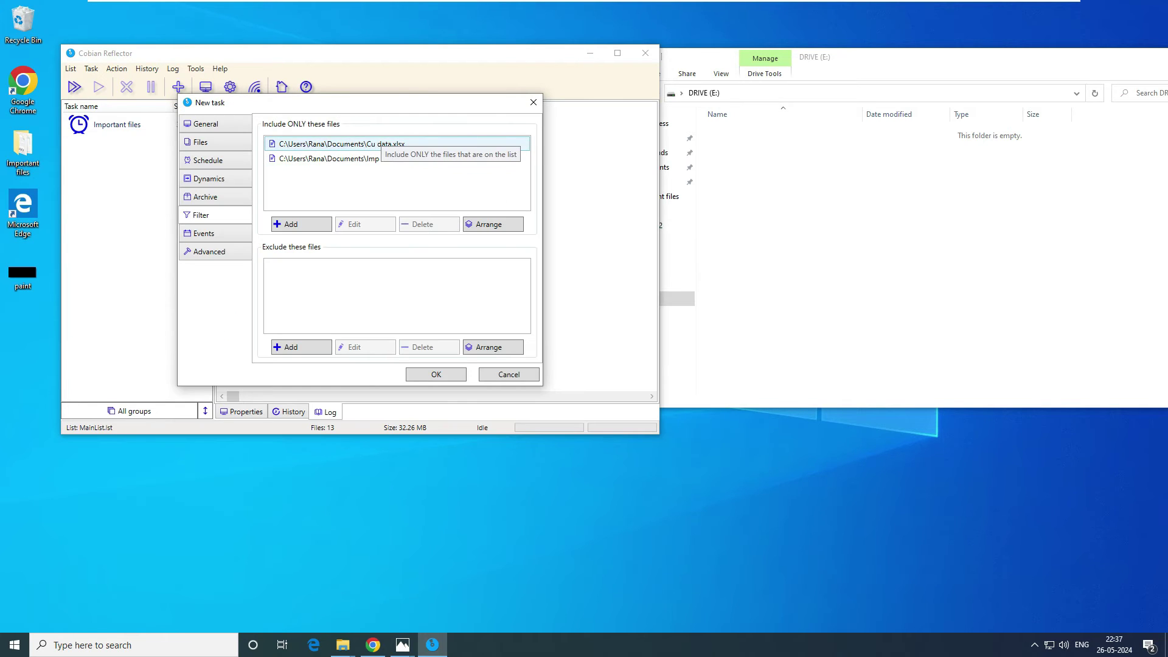
Delete both files from the include-only filter list
{"action": "left_click", "coordinate": [342, 143]}
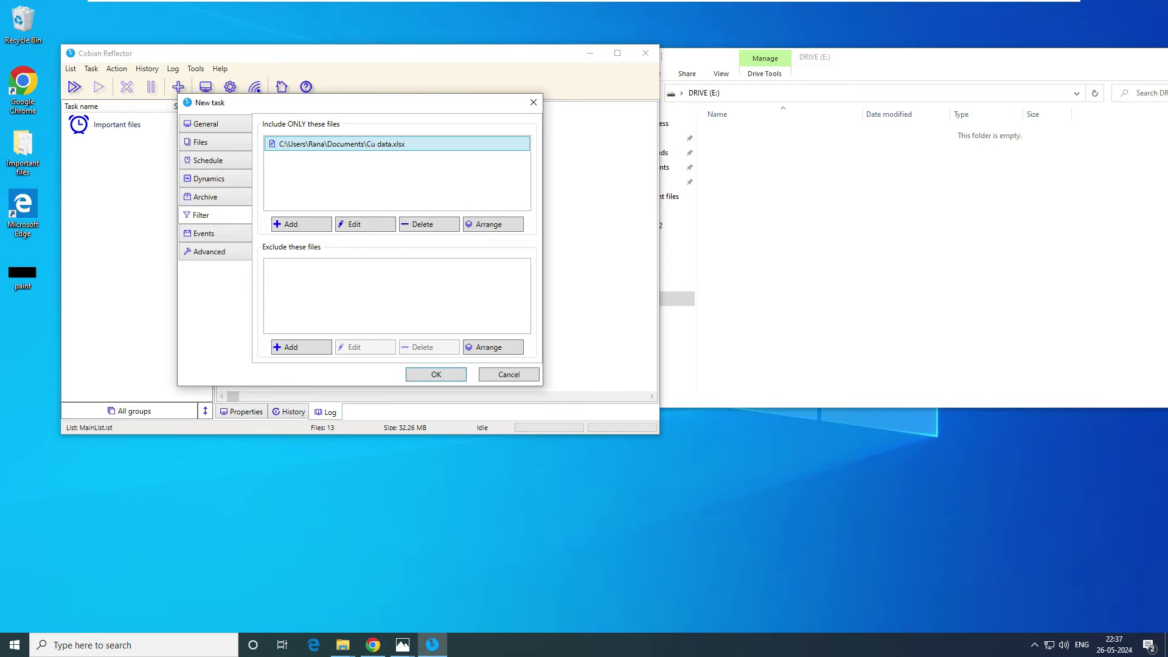
{"action": "key", "text": "Delete"}
{"action": "key", "text": "Return"}
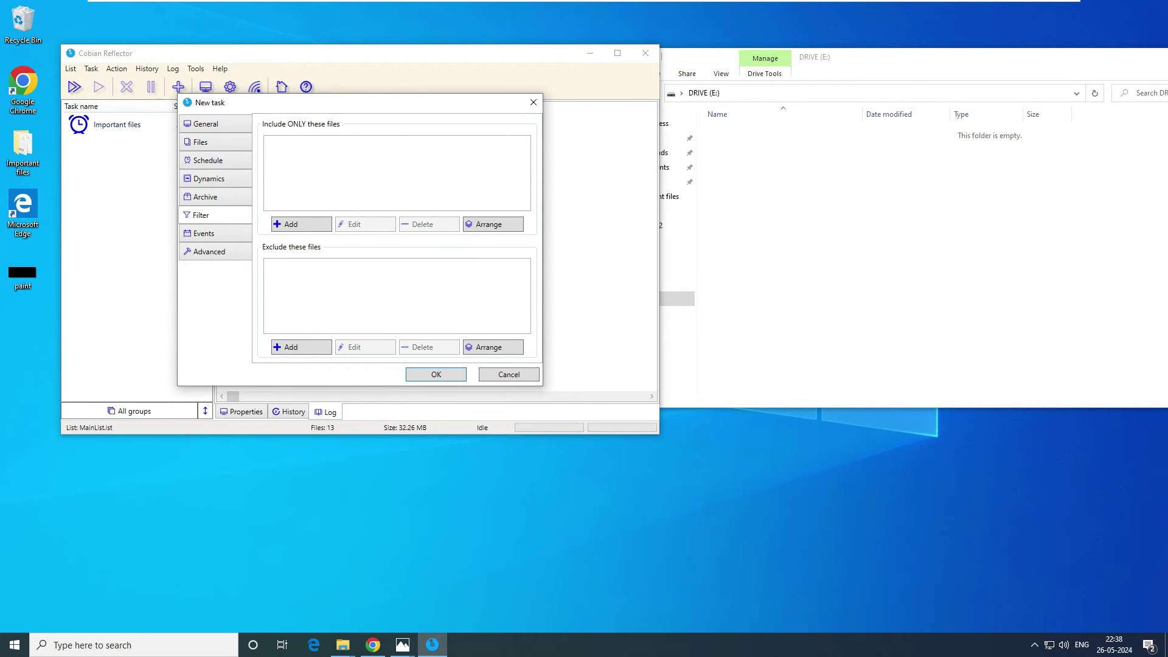
Open the Important files folder on the desktop to view its contents
{"action": "double_click", "coordinate": [23, 152]}
{"action": "key", "text": "Escape"}
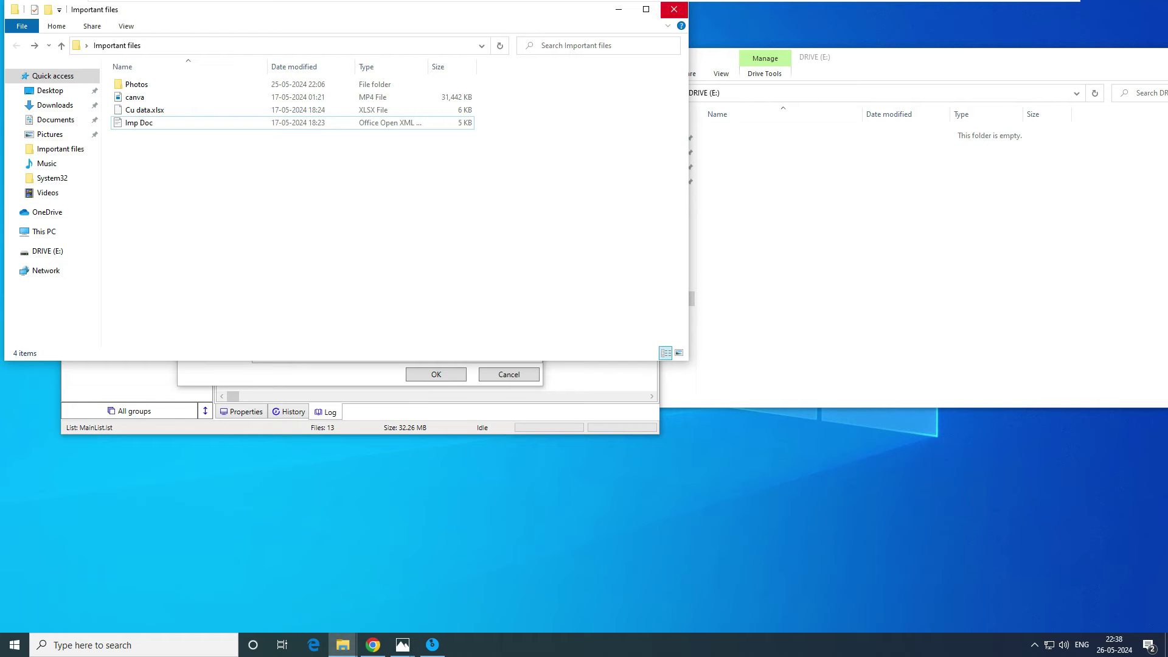
Close the Important files window and look at the file selection for the task's exclude filter without adding anything
{"action": "left_click", "coordinate": [673, 10]}
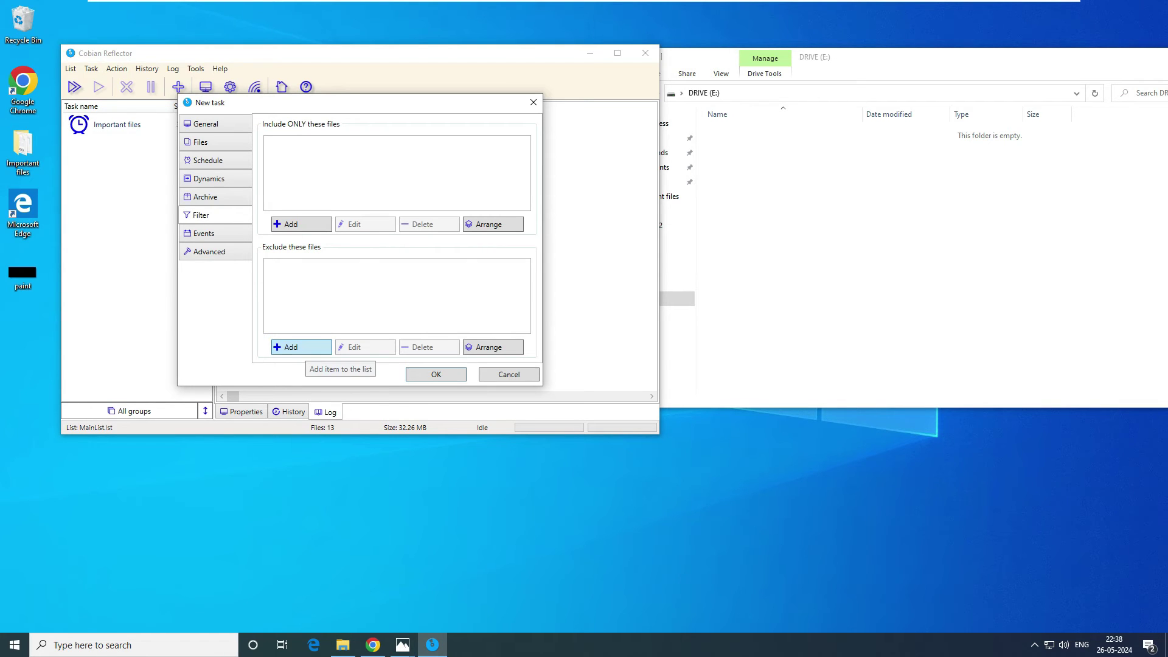
{"action": "left_click", "coordinate": [302, 348]}
{"action": "left_click", "coordinate": [301, 363]}
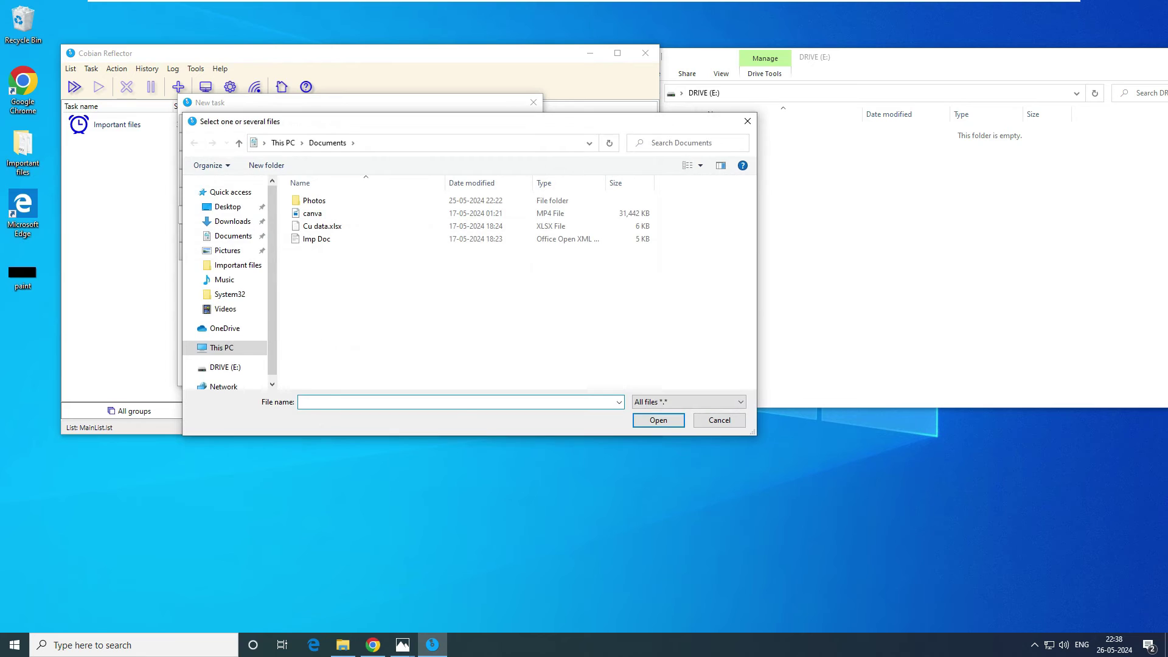
{"action": "key", "text": "Escape"}
Review the event types available before and after the backup in the task's Events settings
{"action": "left_click", "coordinate": [215, 233]}
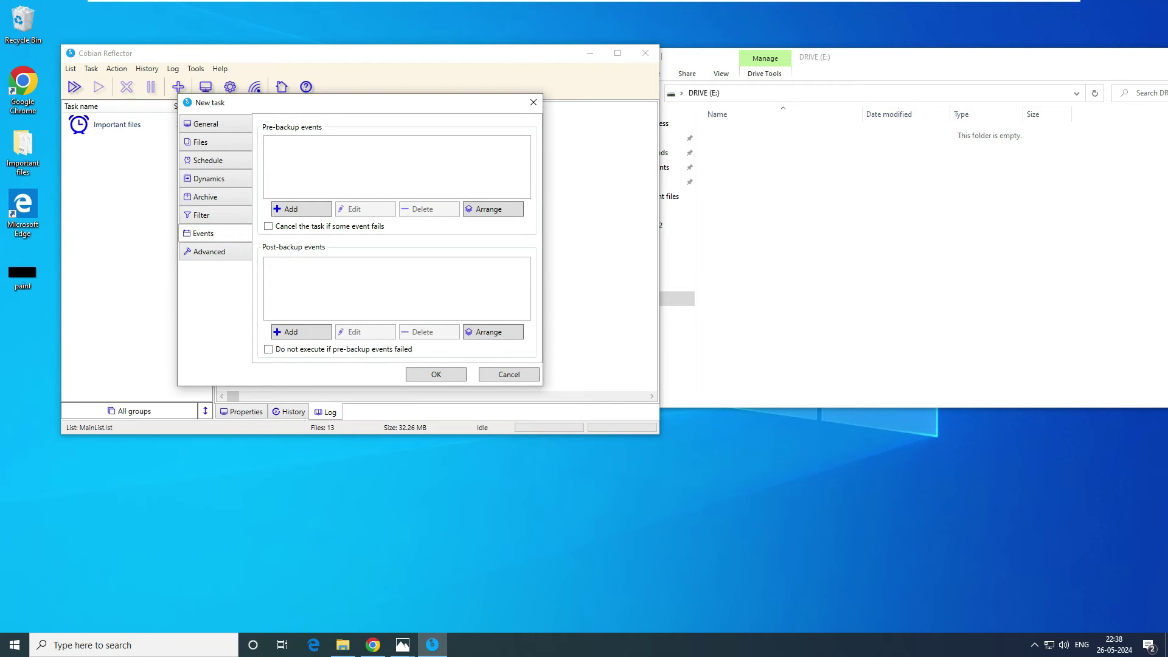
{"action": "left_click", "coordinate": [301, 209]}
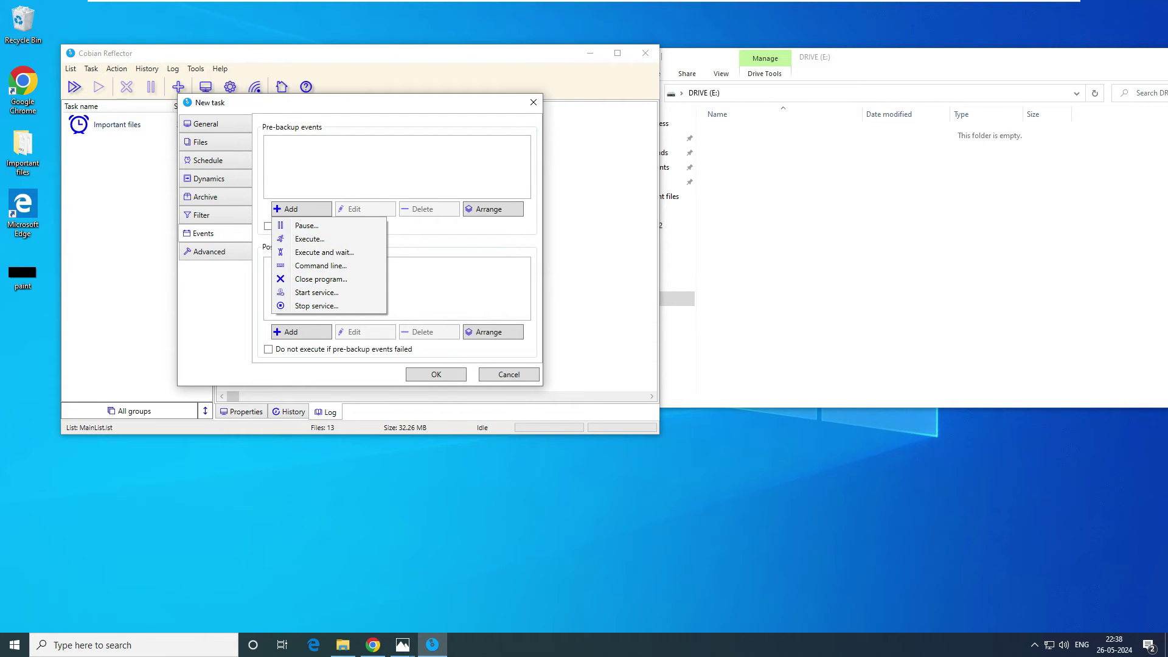
{"action": "key", "text": "Escape"}
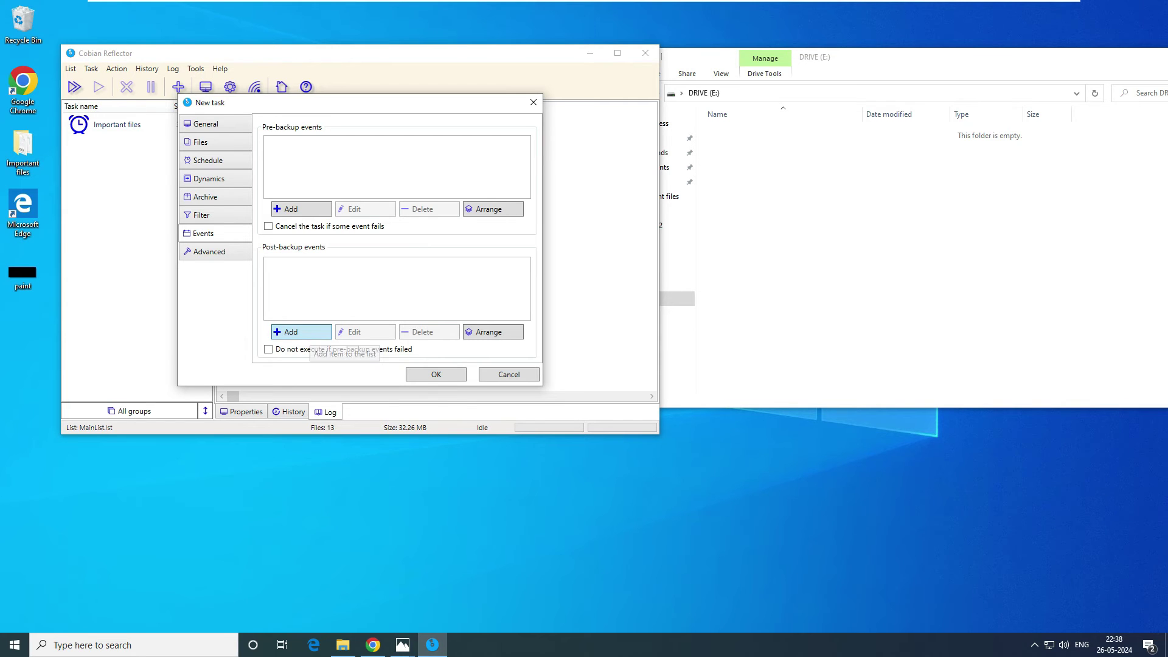
{"action": "left_click", "coordinate": [301, 331]}
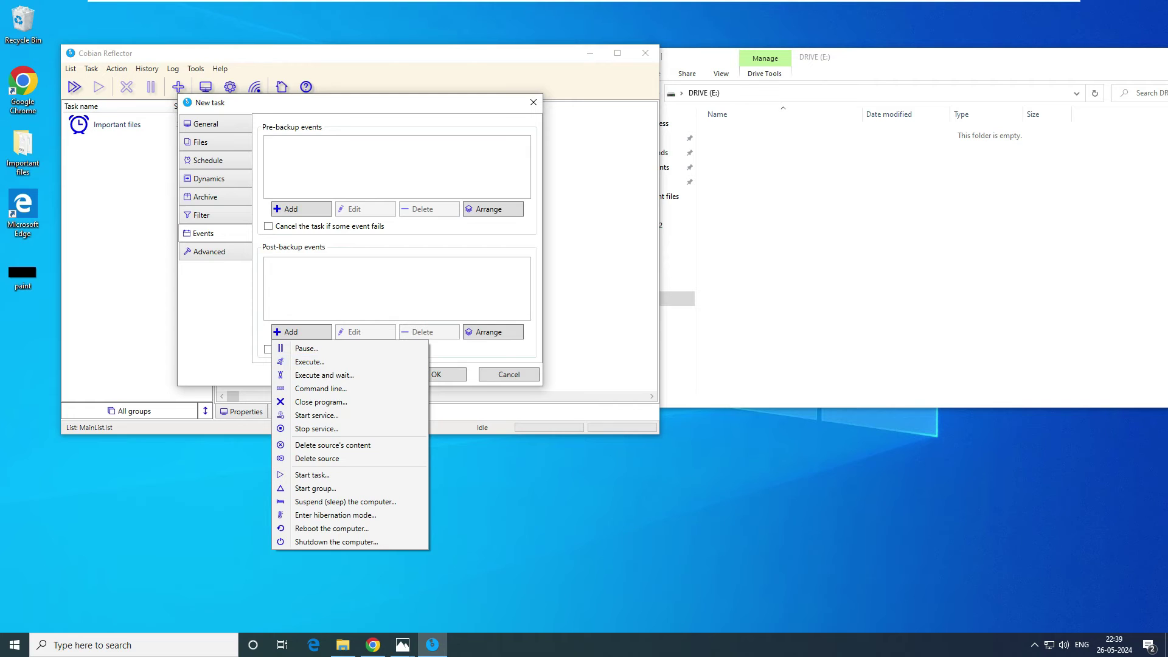
{"action": "left_click", "coordinate": [448, 372]}
Check the task's general settings and remove the Documents\Photos folder from its backup sources
{"action": "left_click", "coordinate": [214, 124]}
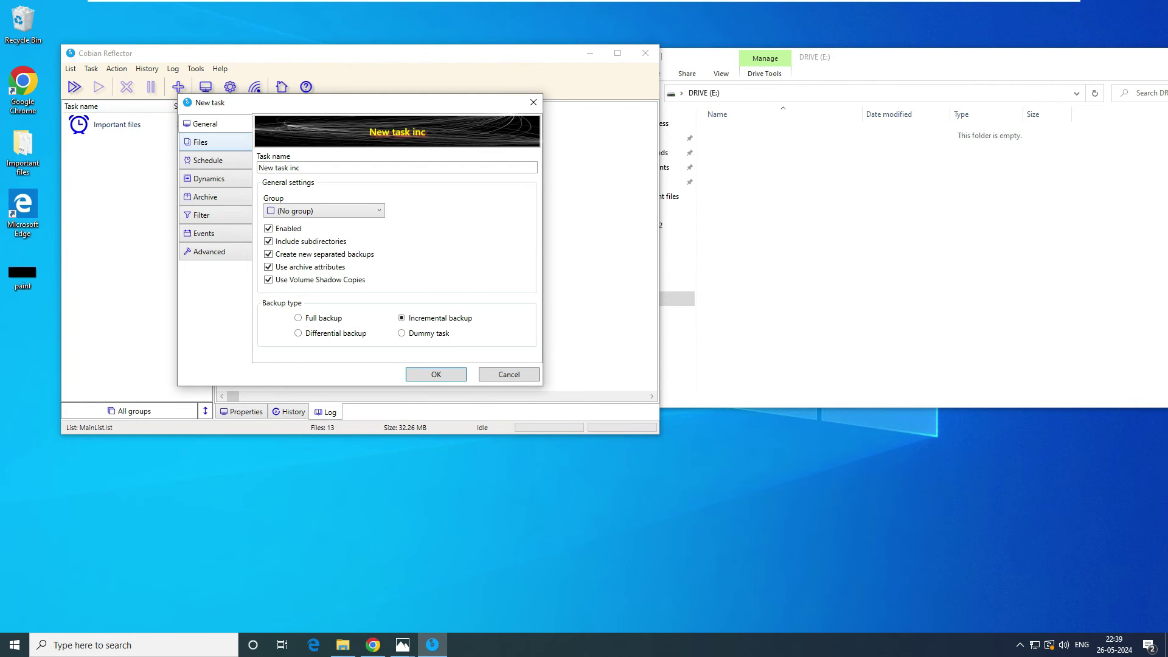
{"action": "left_click_drag", "start_coordinate": [321, 167], "coordinate": [257, 168]}
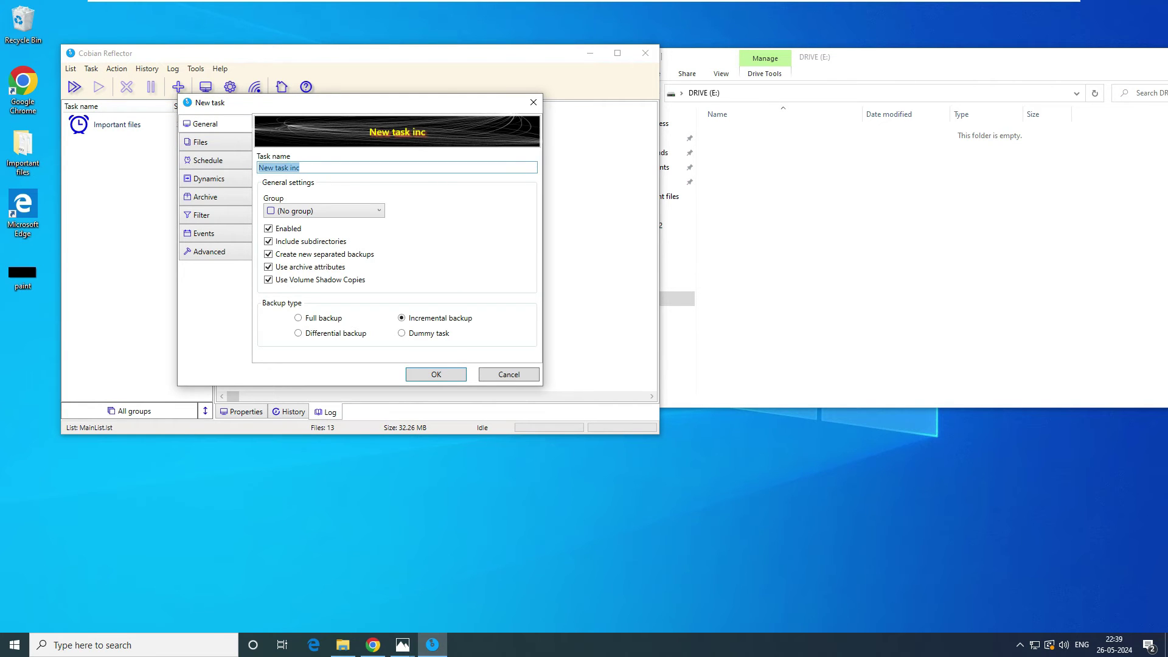
{"action": "left_click", "coordinate": [214, 141]}
{"action": "left_click", "coordinate": [354, 159]}
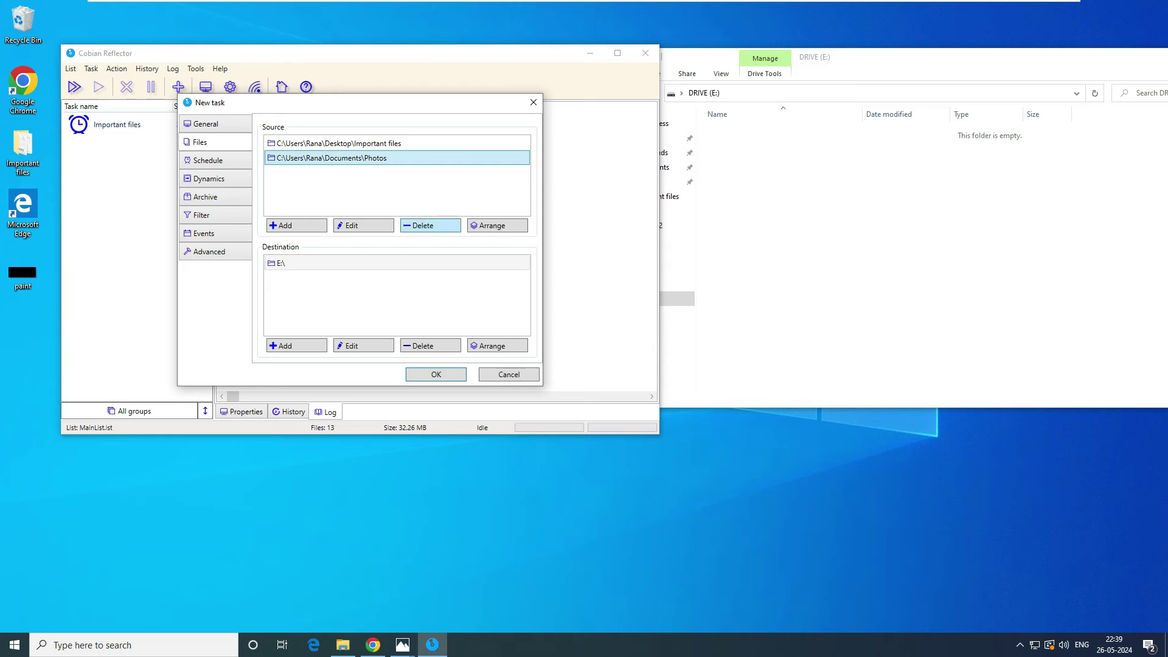
{"action": "left_click", "coordinate": [425, 226]}
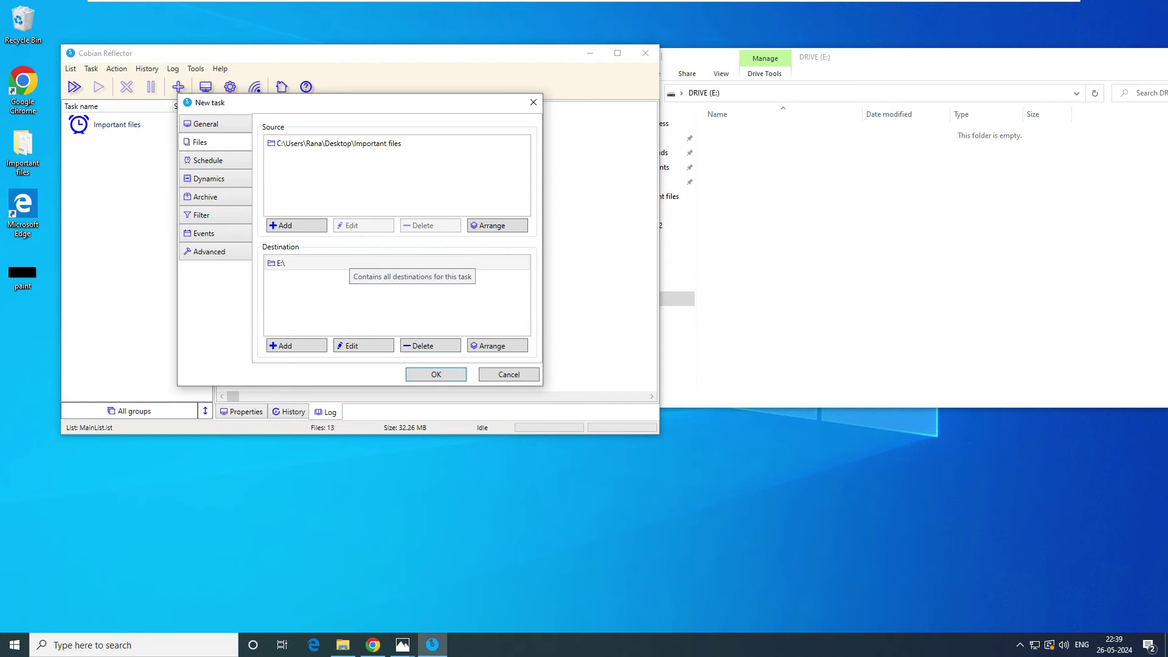
Review the task's daily 20:30 schedule and save the New task inc backup task
{"action": "left_click", "coordinate": [214, 160]}
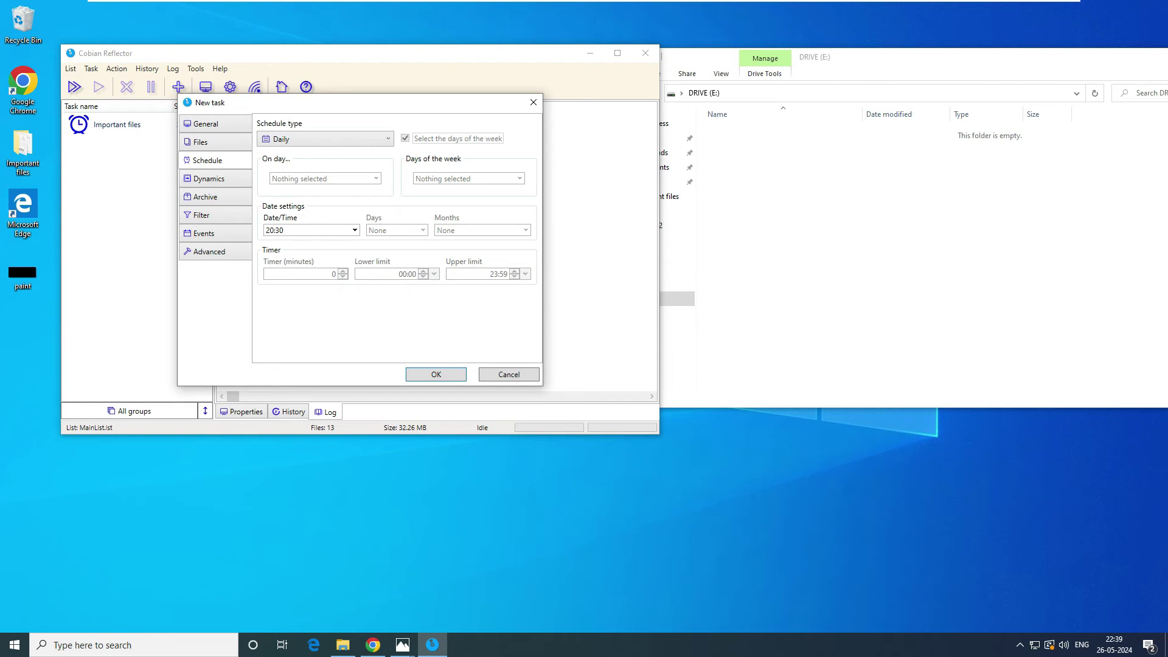
{"action": "left_click", "coordinate": [435, 374]}
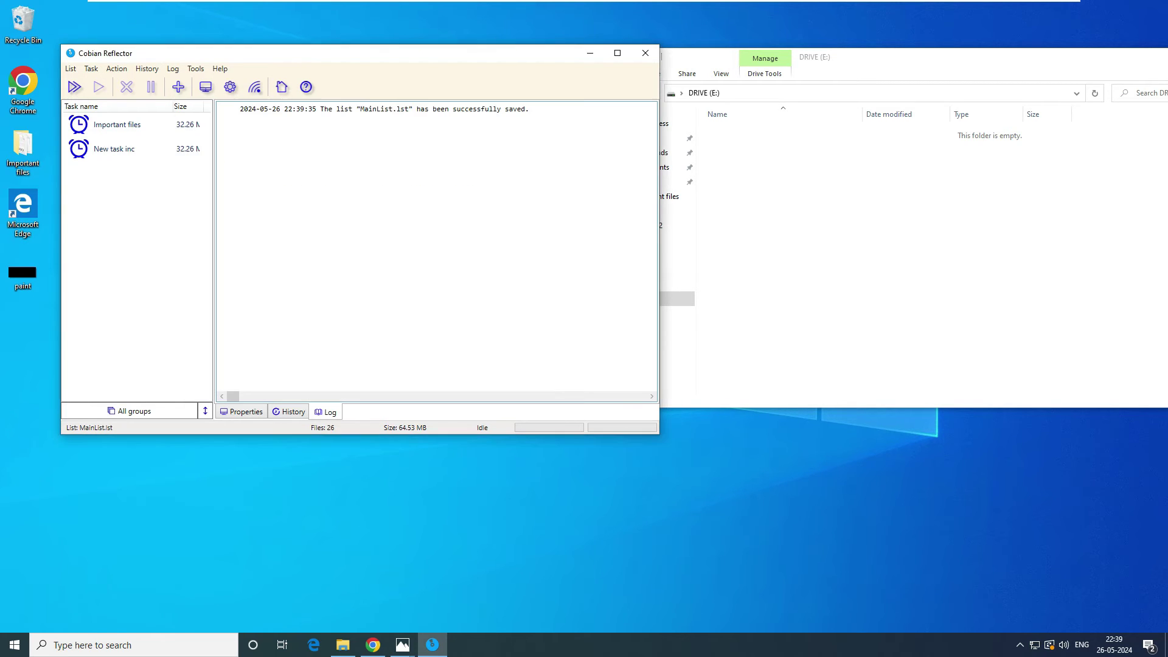
{"action": "left_click_drag", "start_coordinate": [360, 109], "coordinate": [529, 109]}
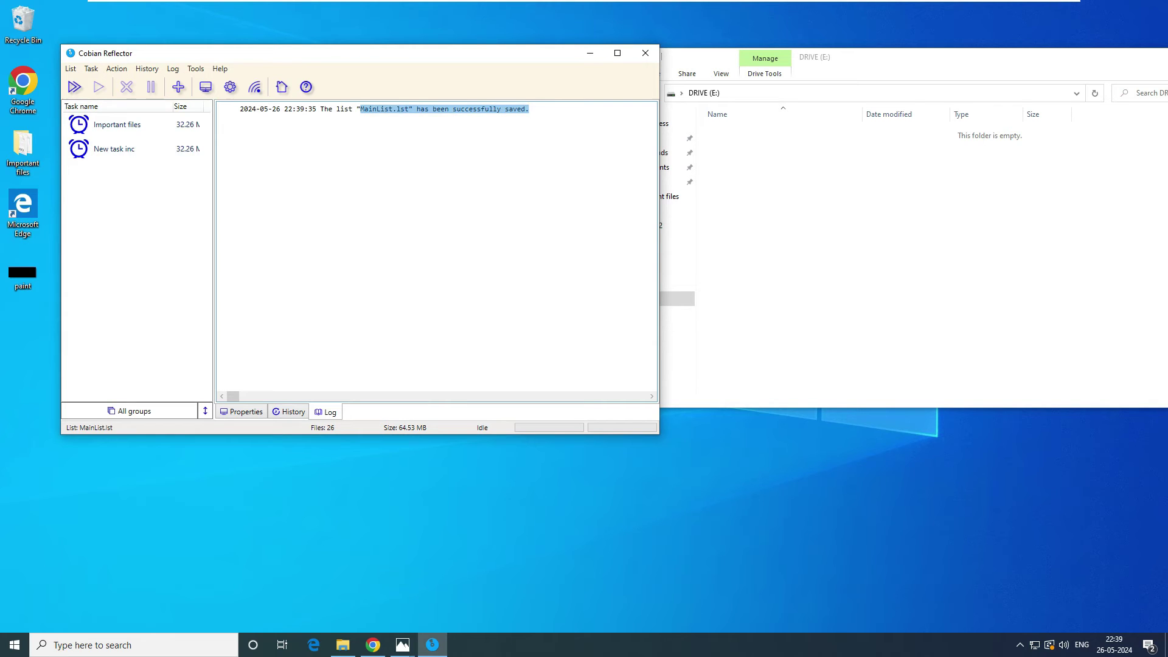
{"action": "left_click", "coordinate": [529, 109]}
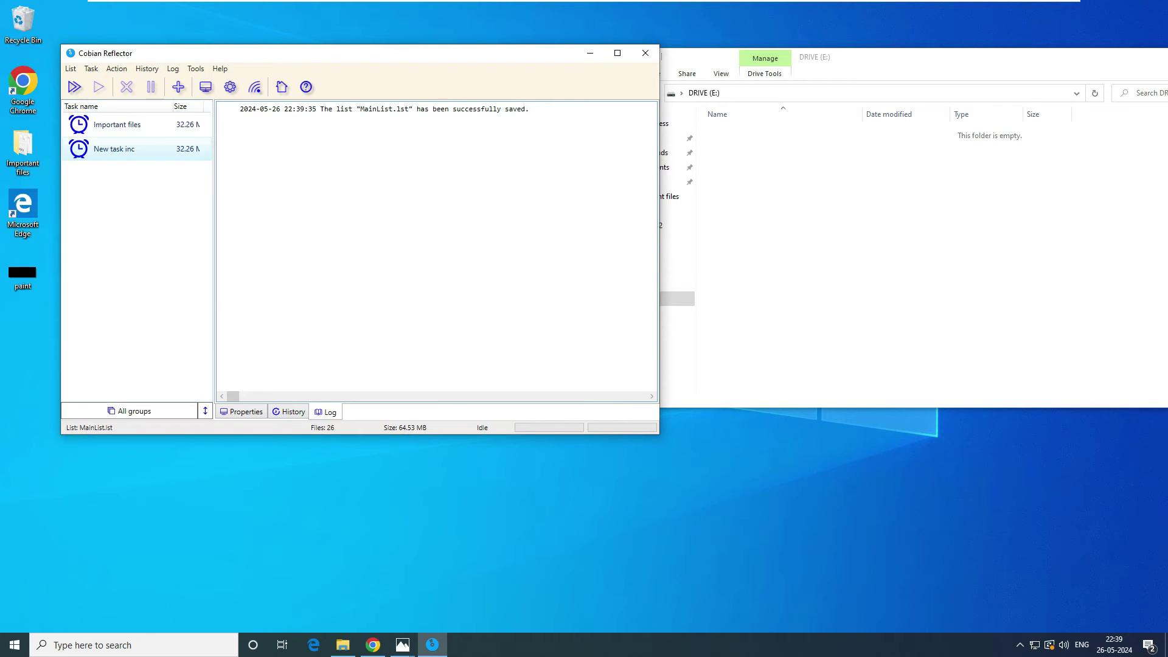
Run the New task inc backup for the first time
{"action": "right_click", "coordinate": [127, 152]}
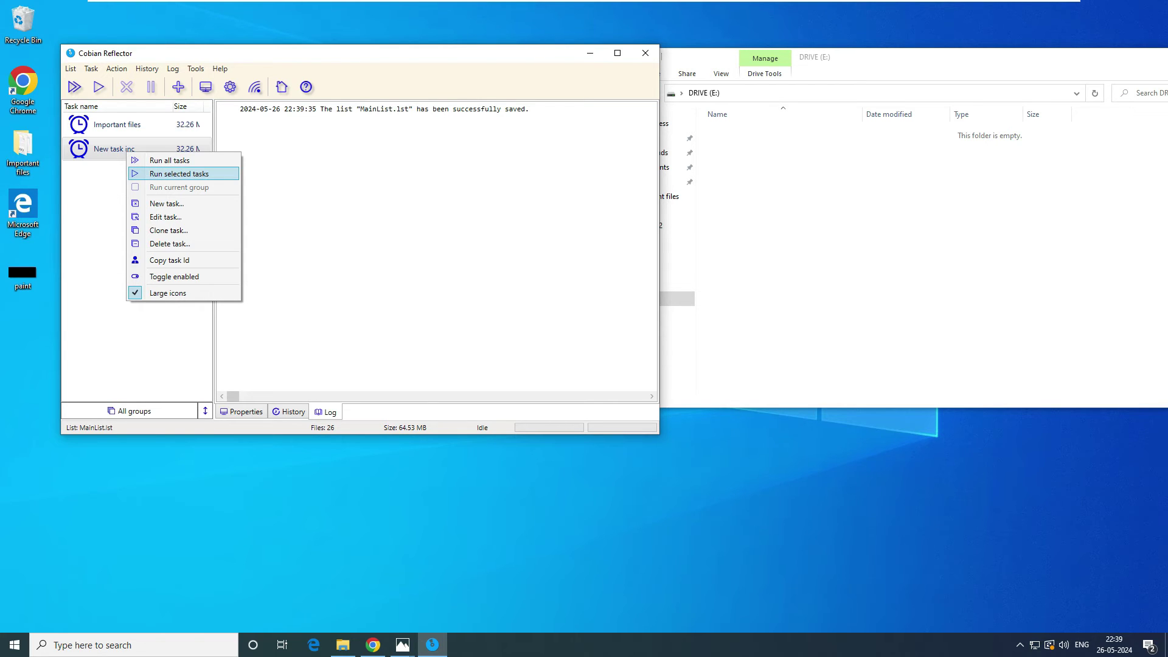
{"action": "key", "text": "Return"}
{"action": "key", "text": "Return"}
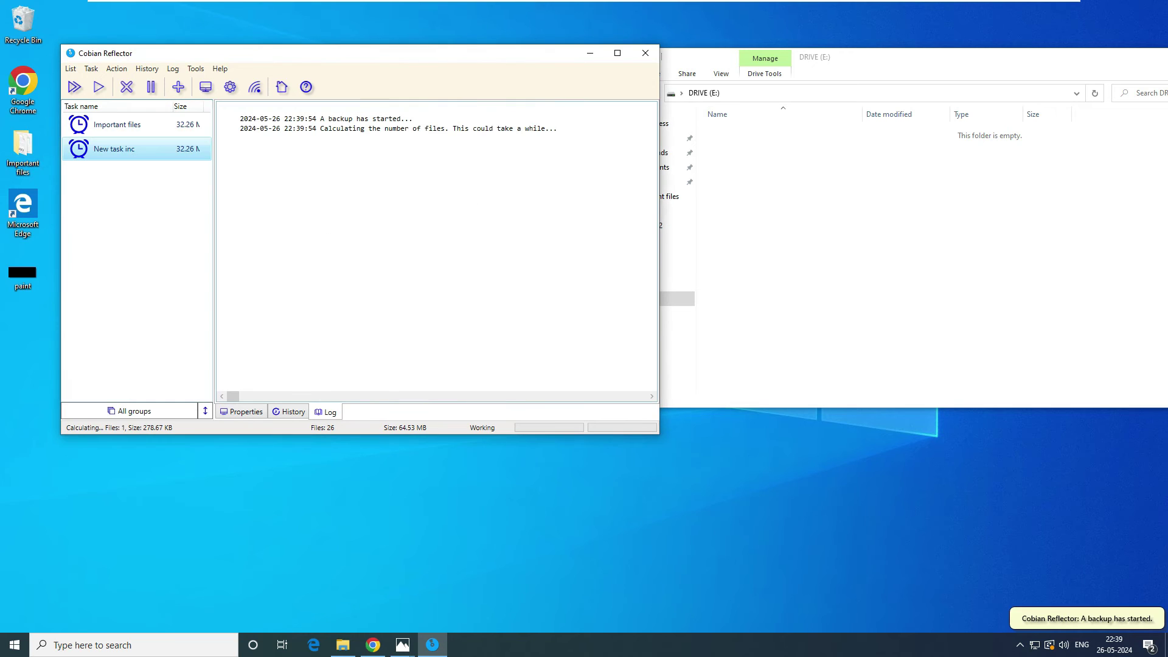
Compare the properties of the new backup folder on DRIVE (E:) with those of the desktop Important files folder
{"action": "key", "text": "alt+Tab"}
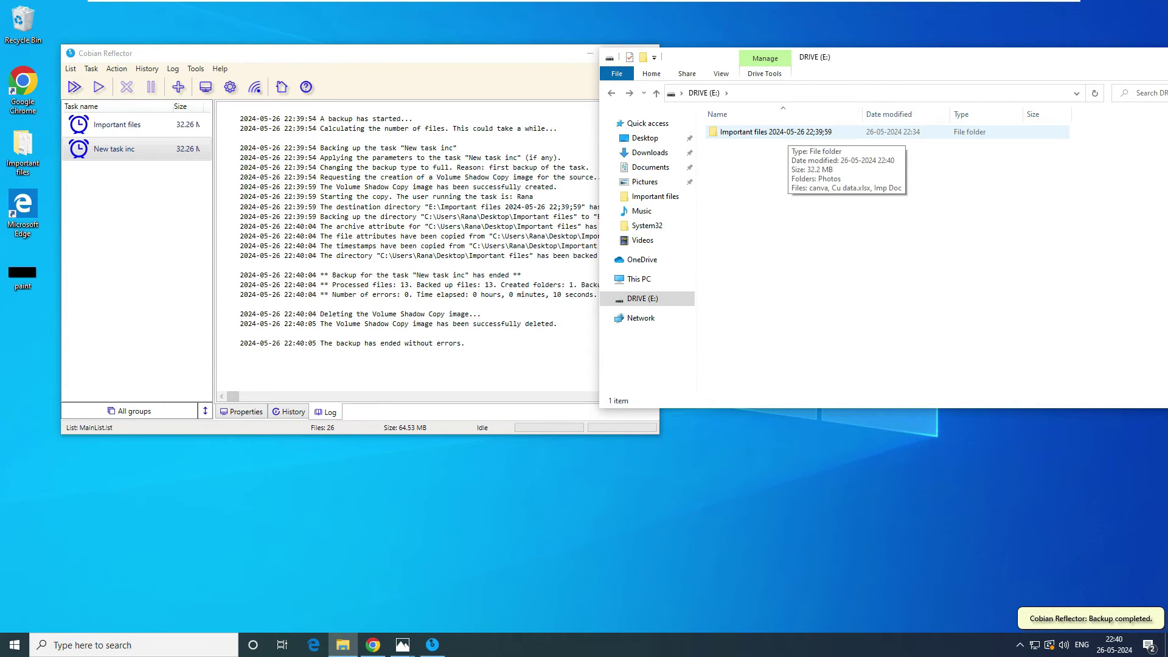
{"action": "right_click", "coordinate": [787, 133]}
{"action": "left_click", "coordinate": [809, 336]}
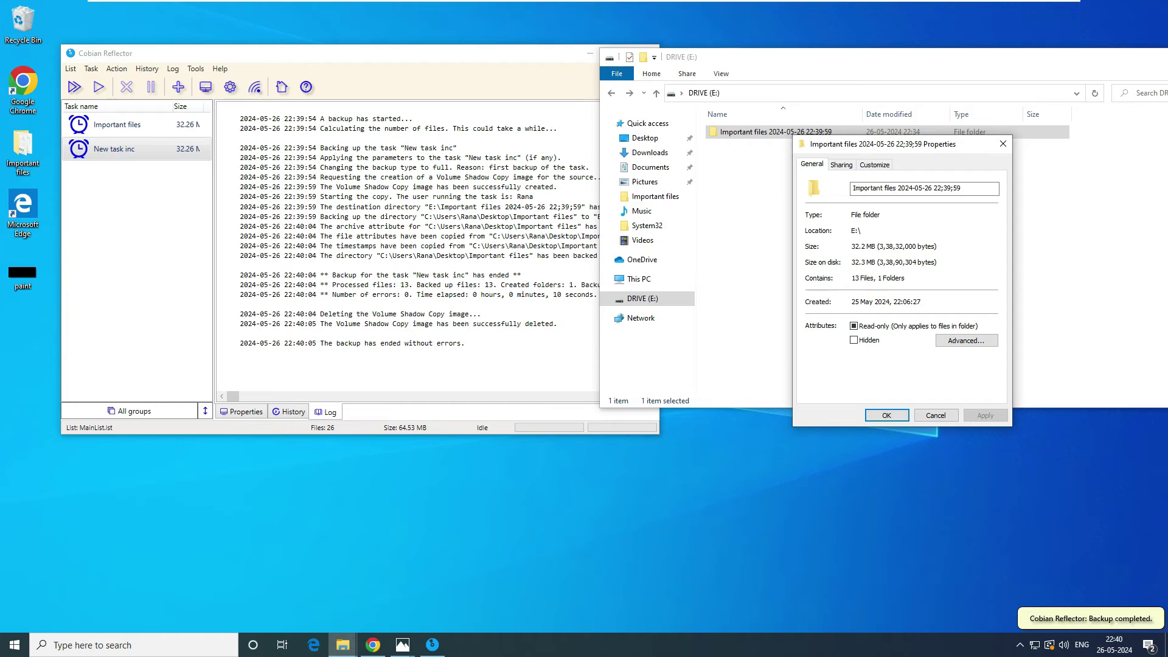
{"action": "key", "text": "Escape"}
{"action": "right_click", "coordinate": [22, 154]}
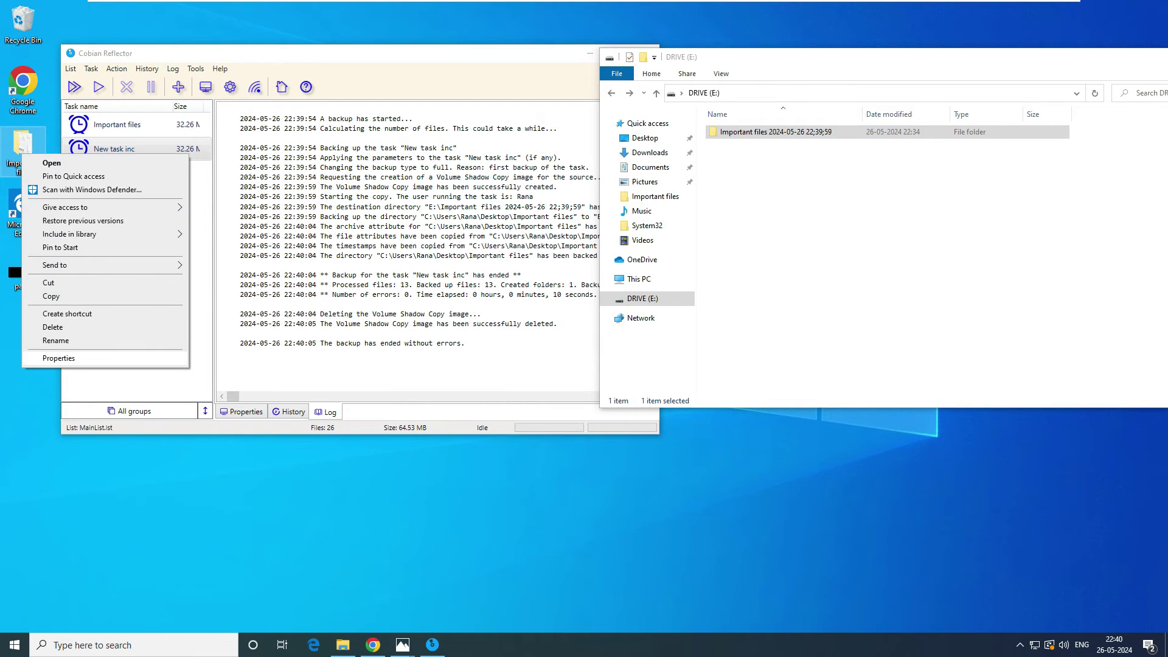
{"action": "left_click", "coordinate": [59, 358]}
{"action": "left_click_drag", "start_coordinate": [83, 265], "coordinate": [125, 265]}
{"action": "left_click", "coordinate": [169, 433]}
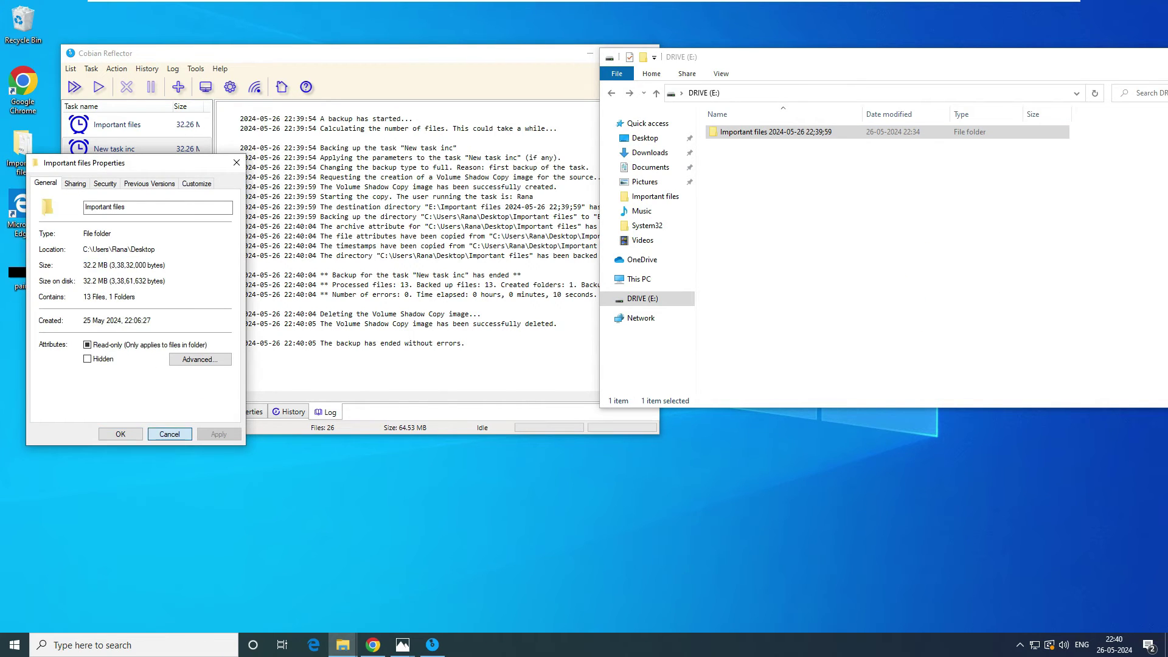
{"action": "left_click", "coordinate": [791, 243]}
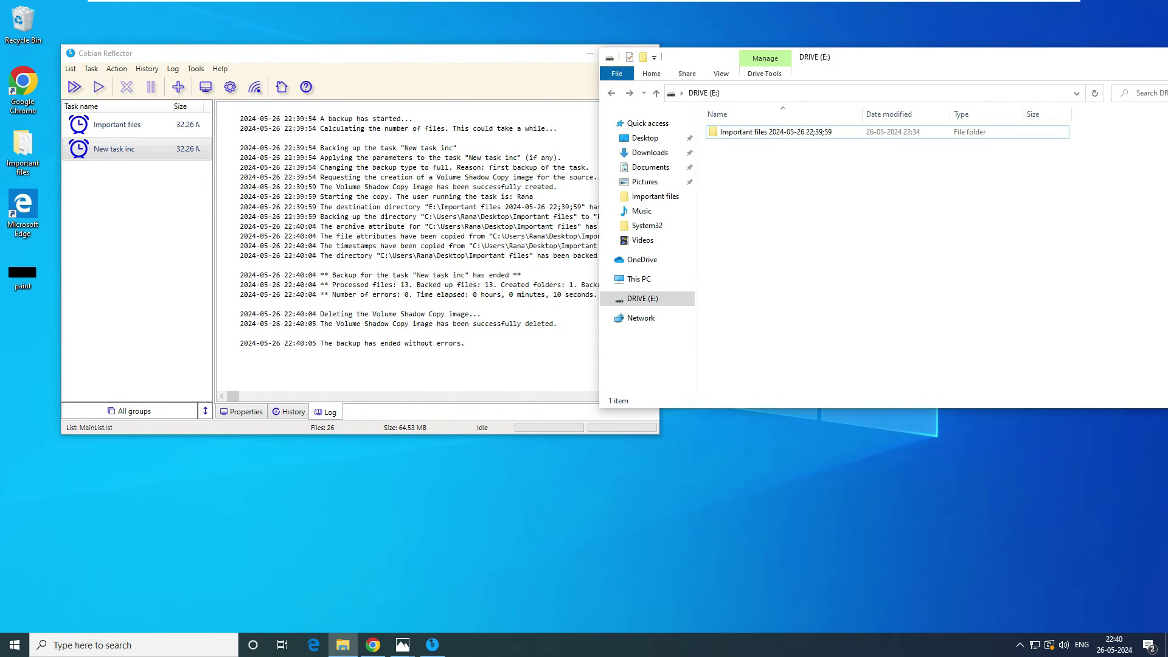
{"action": "key", "text": "alt+Tab"}
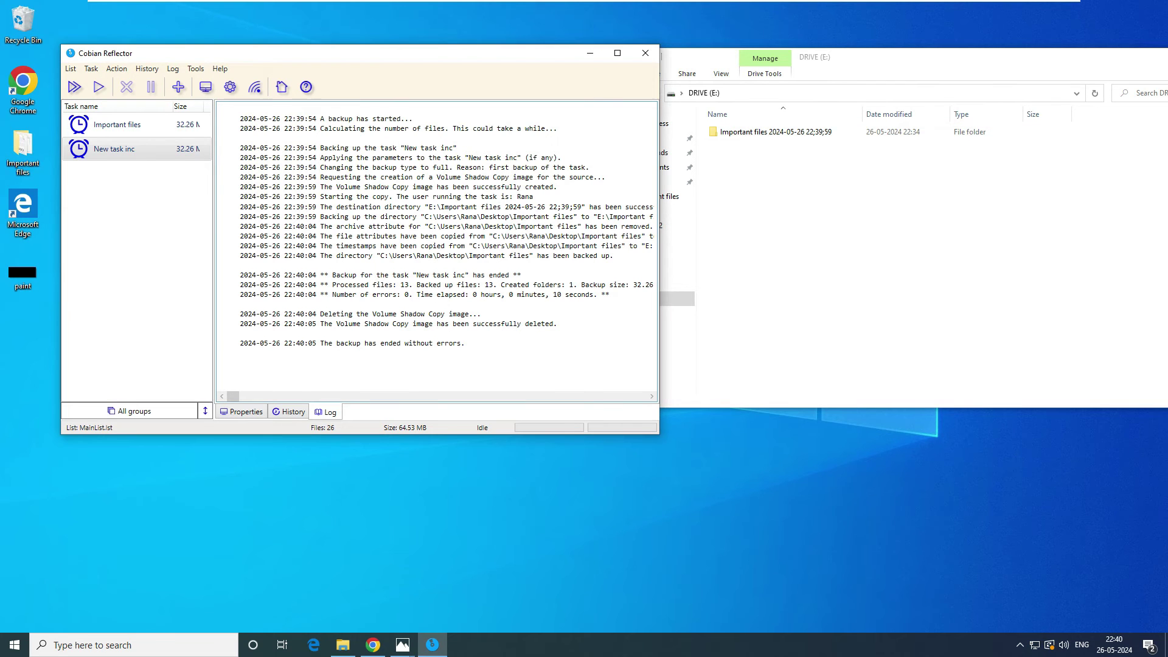
{"action": "key", "text": "alt+Tab"}
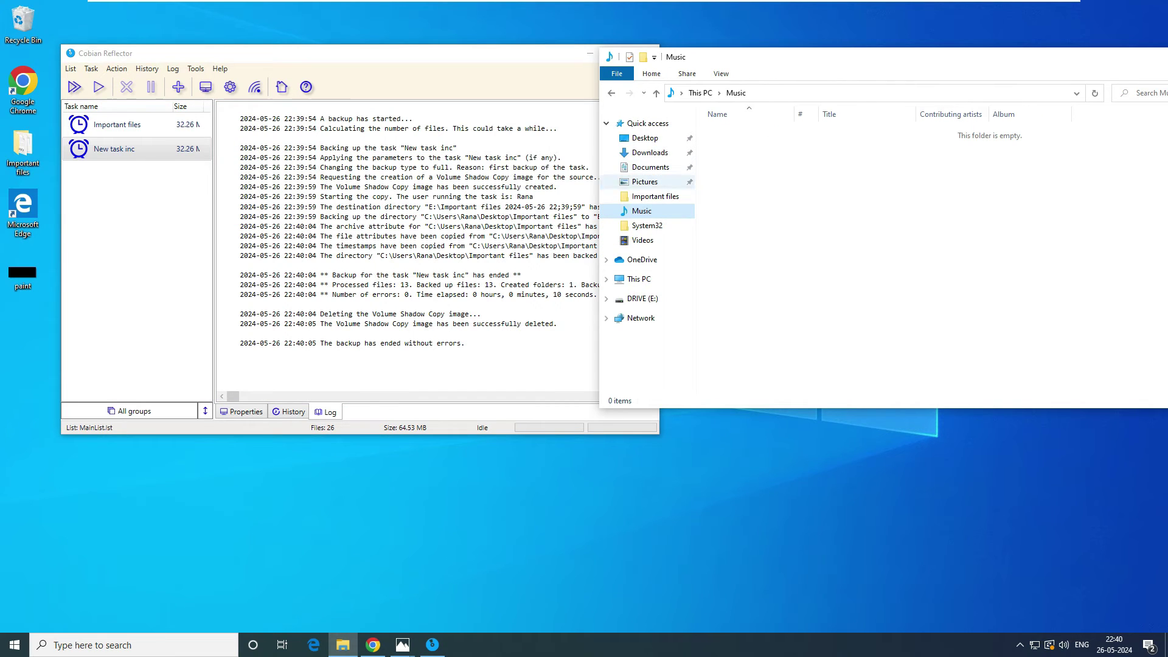
{"action": "left_click", "coordinate": [642, 298]}
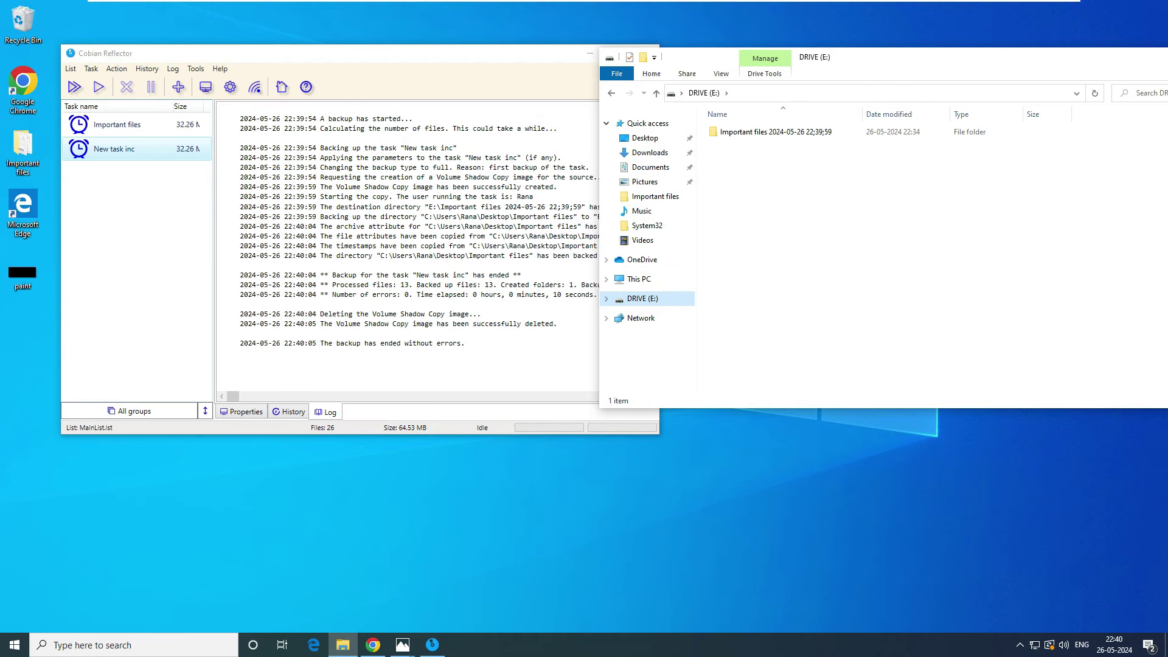
Create a new rich text document in the desktop Important files folder and minimize that window
{"action": "double_click", "coordinate": [23, 152]}
{"action": "right_click", "coordinate": [185, 155]}
{"action": "mouse_move", "coordinate": [210, 287]}
{"action": "left_click", "coordinate": [365, 336]}
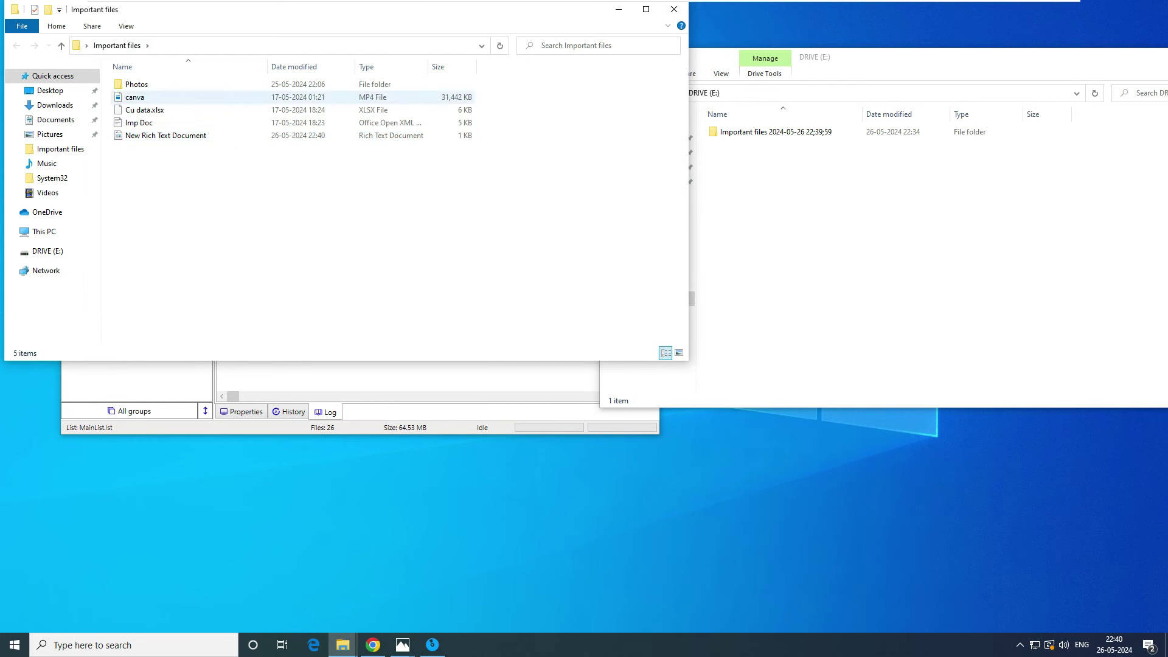
{"action": "left_click", "coordinate": [618, 9]}
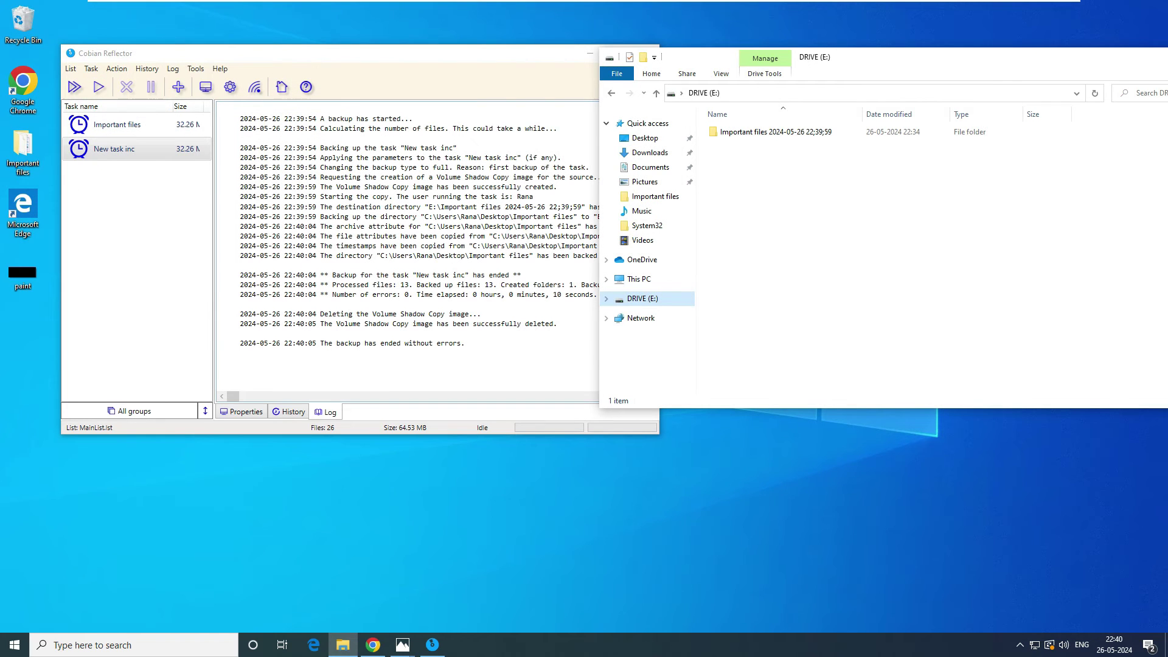
Run the New task inc backup again to capture the added document
{"action": "right_click", "coordinate": [117, 150]}
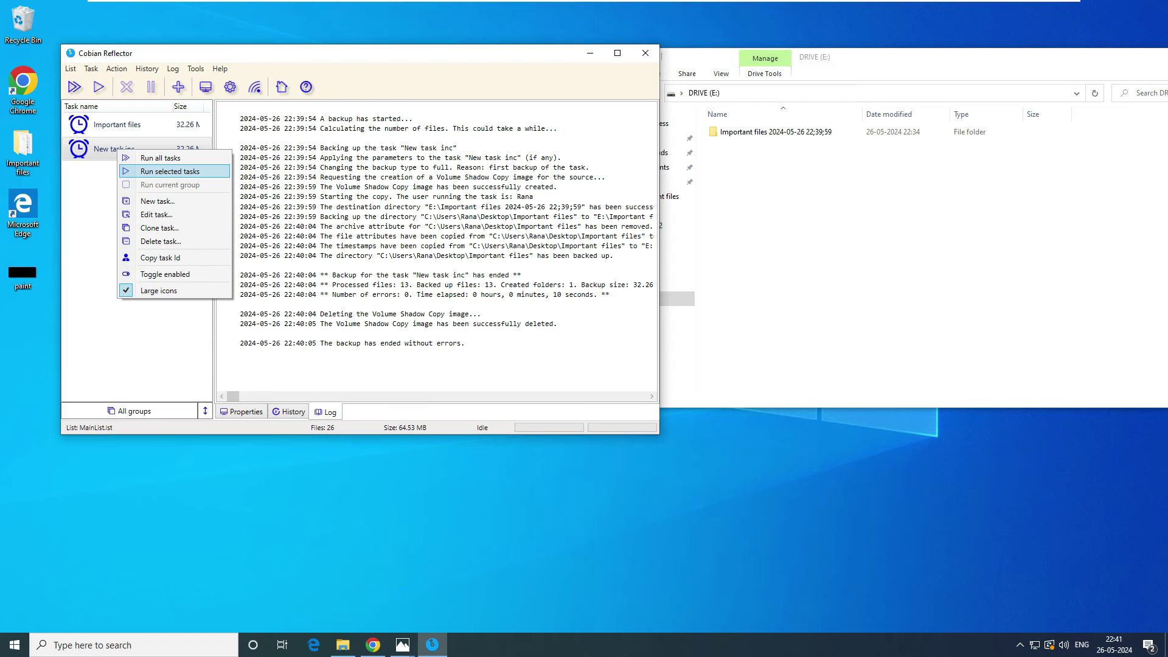
{"action": "left_click", "coordinate": [169, 171]}
{"action": "left_click", "coordinate": [323, 260]}
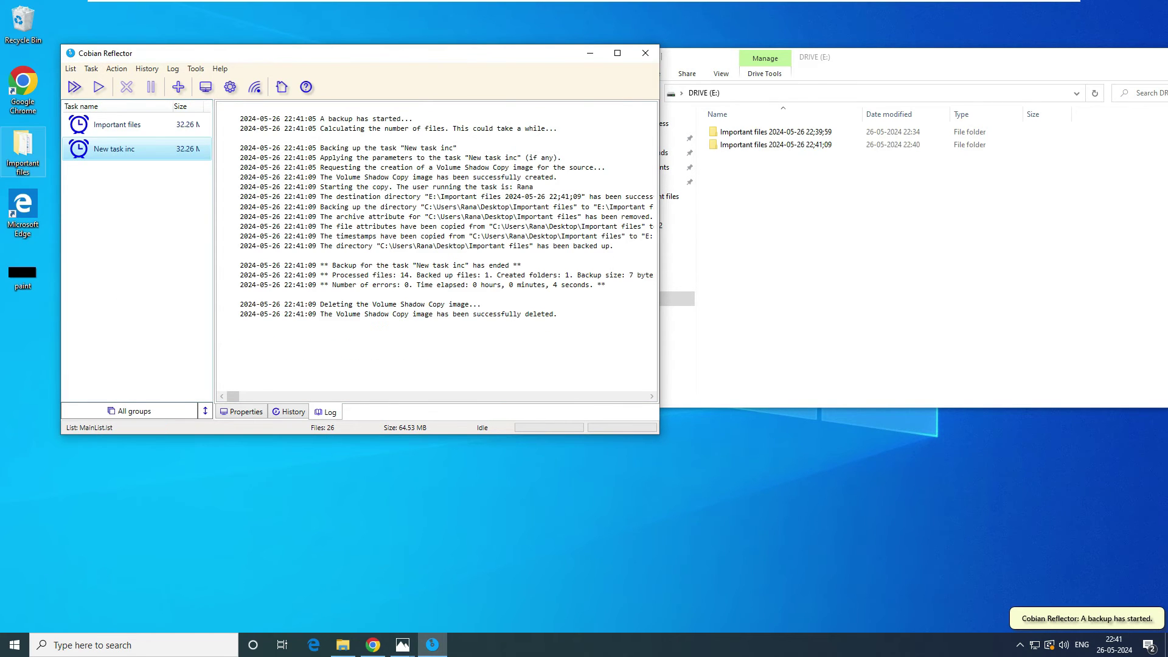
Compare the contents of the desktop Important files folder with the backup folder ending 22;41;09, including its Photos subfolder
{"action": "double_click", "coordinate": [23, 152]}
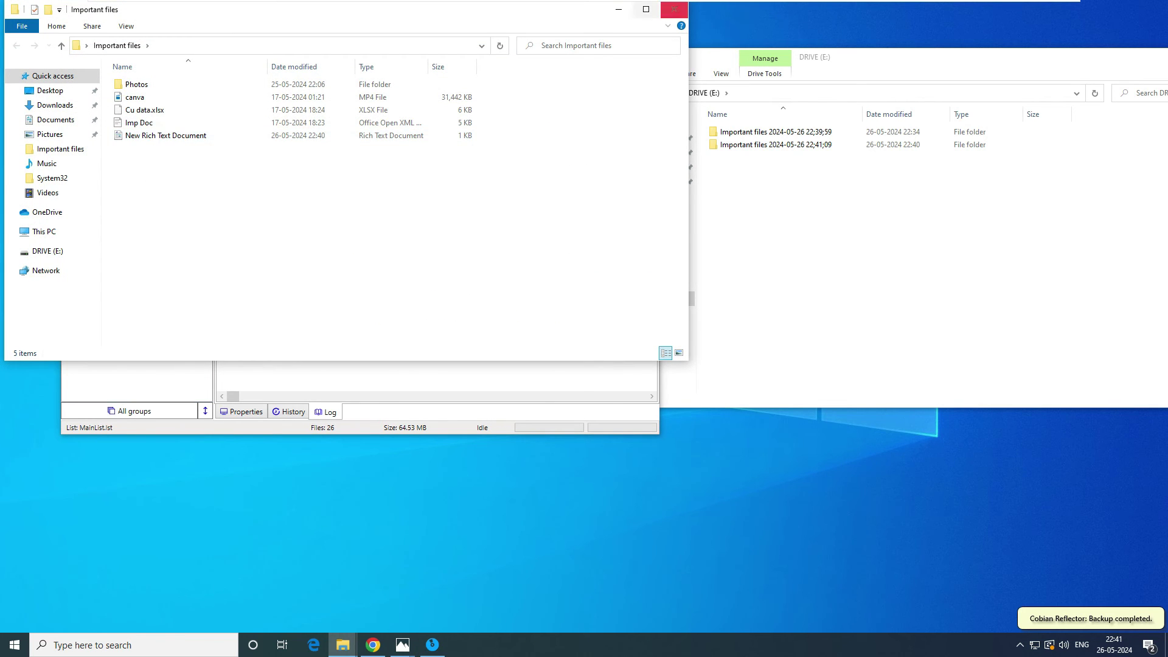
{"action": "left_click", "coordinate": [618, 10]}
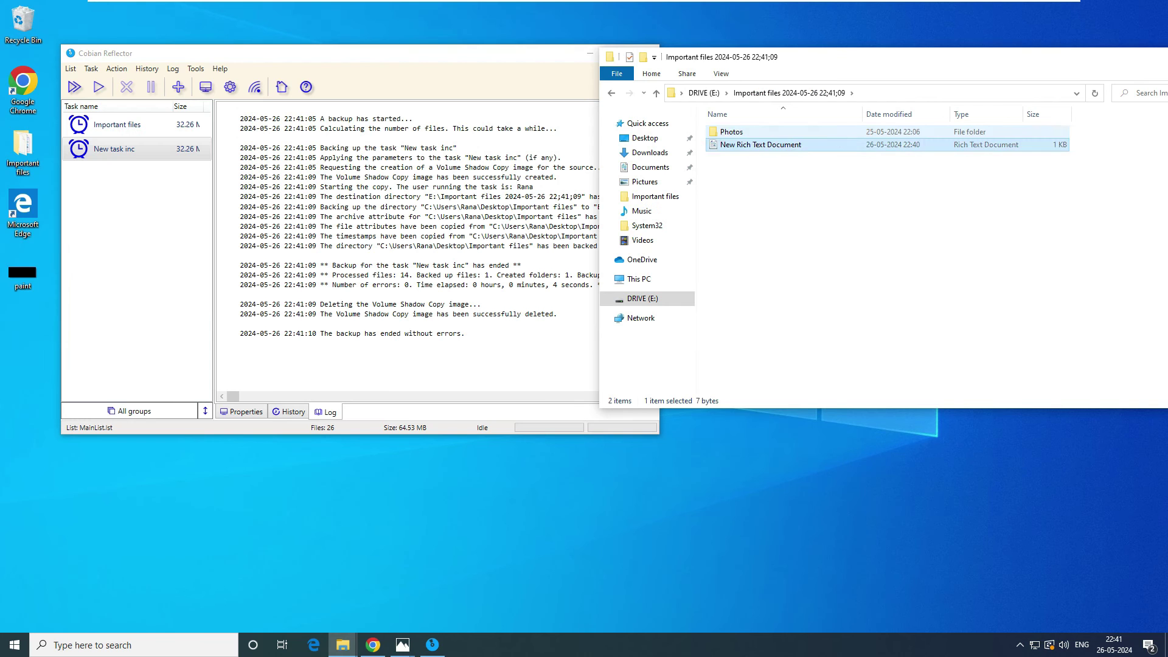
{"action": "double_click", "coordinate": [737, 131]}
{"action": "key", "text": "alt+Left"}
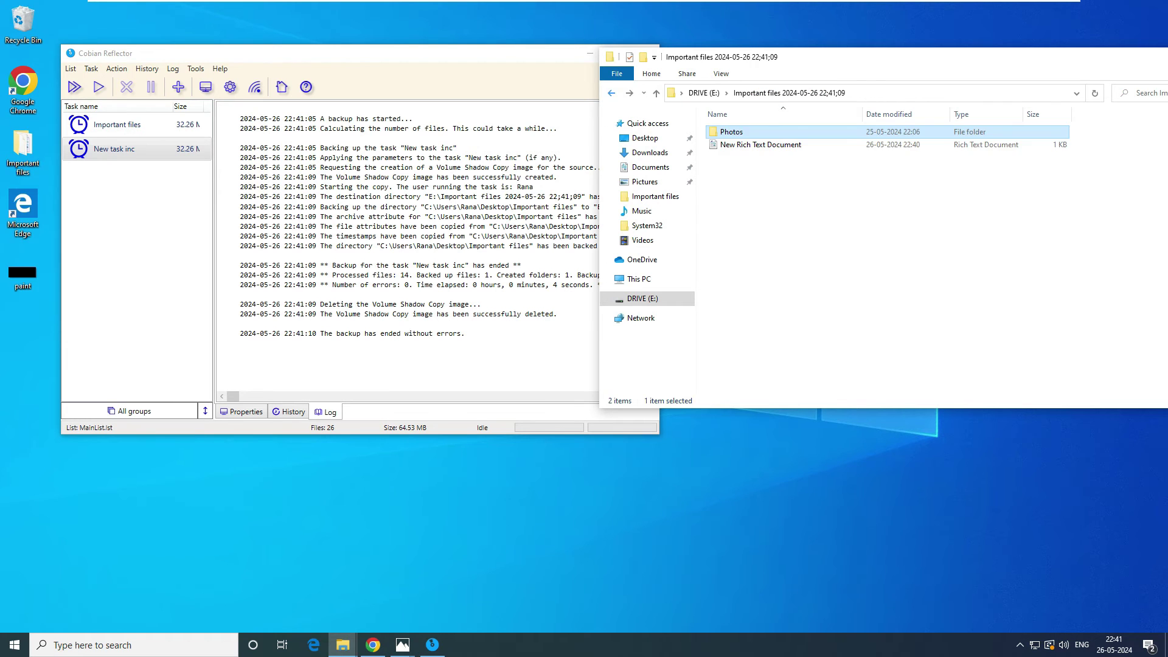
{"action": "key", "text": "alt+Left"}
Examine the properties of the 22;41;09 backup folder on DRIVE (E:) and view its contents again
{"action": "right_click", "coordinate": [754, 147]}
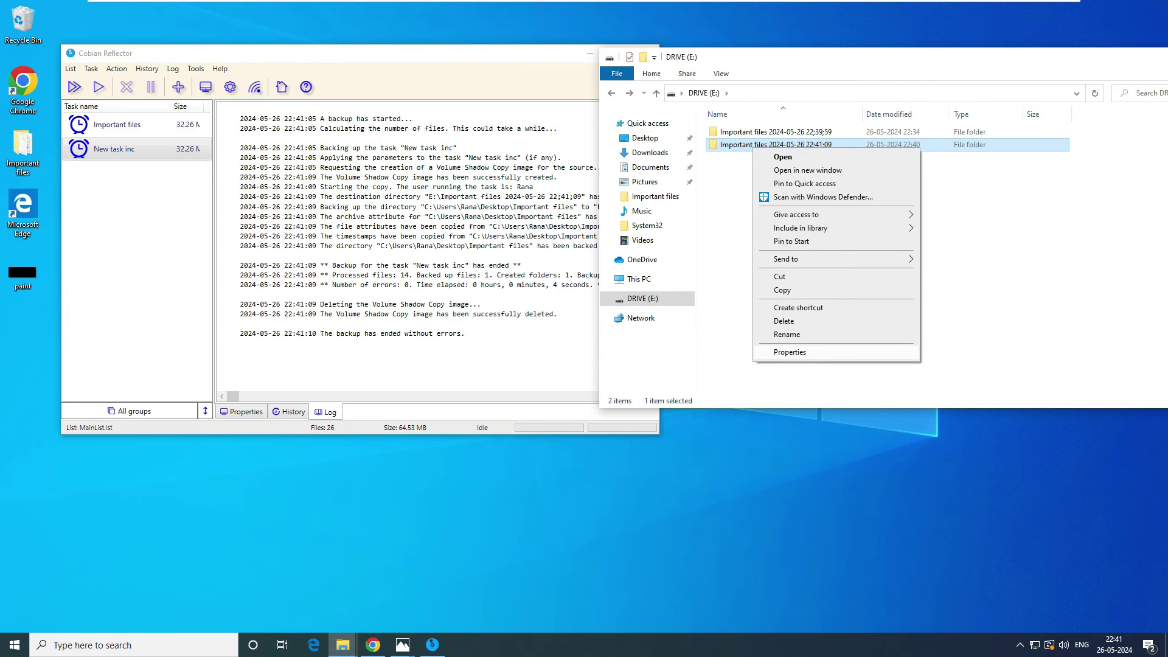
{"action": "left_click", "coordinate": [791, 353]}
{"action": "left_click_drag", "start_coordinate": [816, 259], "coordinate": [867, 259]}
{"action": "key", "text": "Escape"}
{"action": "key", "text": "Return"}
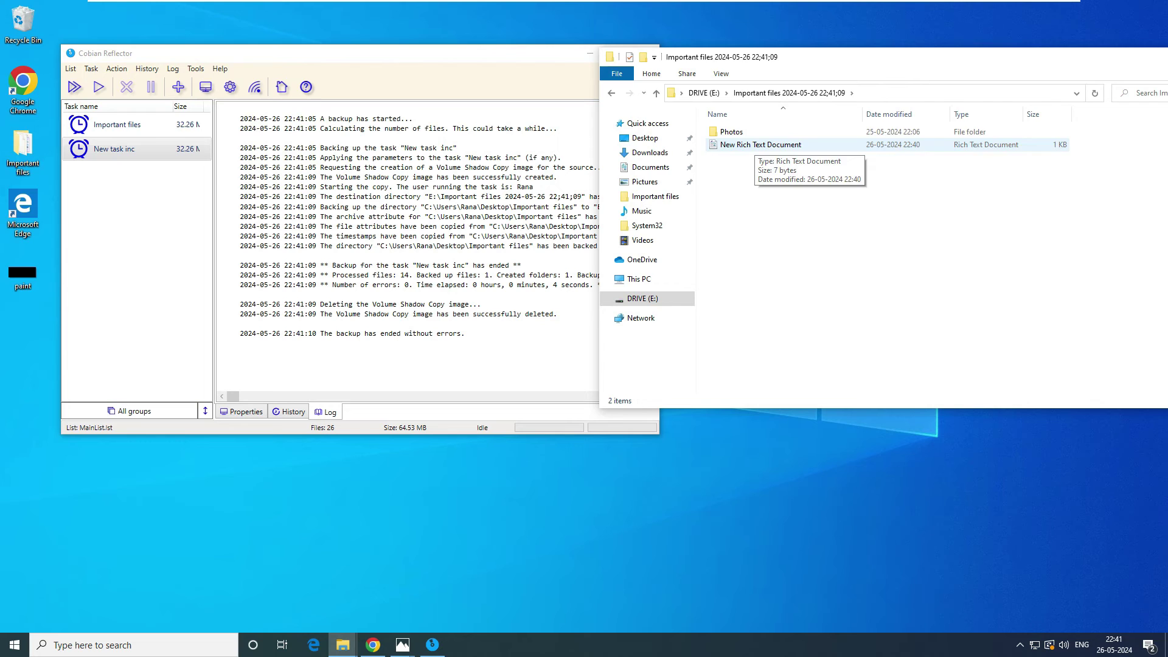
{"action": "key", "text": "alt+Left"}
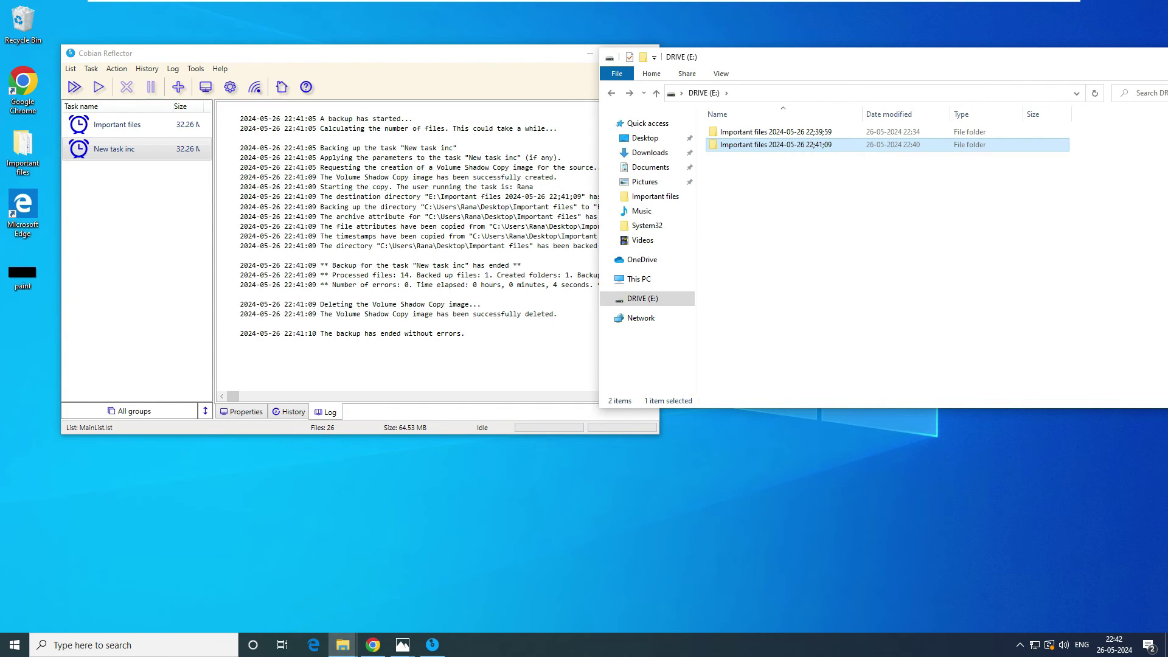
Compare the contents of the backup folders ending 22;41;09 and 22;42;25 on DRIVE (E:)
{"action": "right_click", "coordinate": [27, 147]}
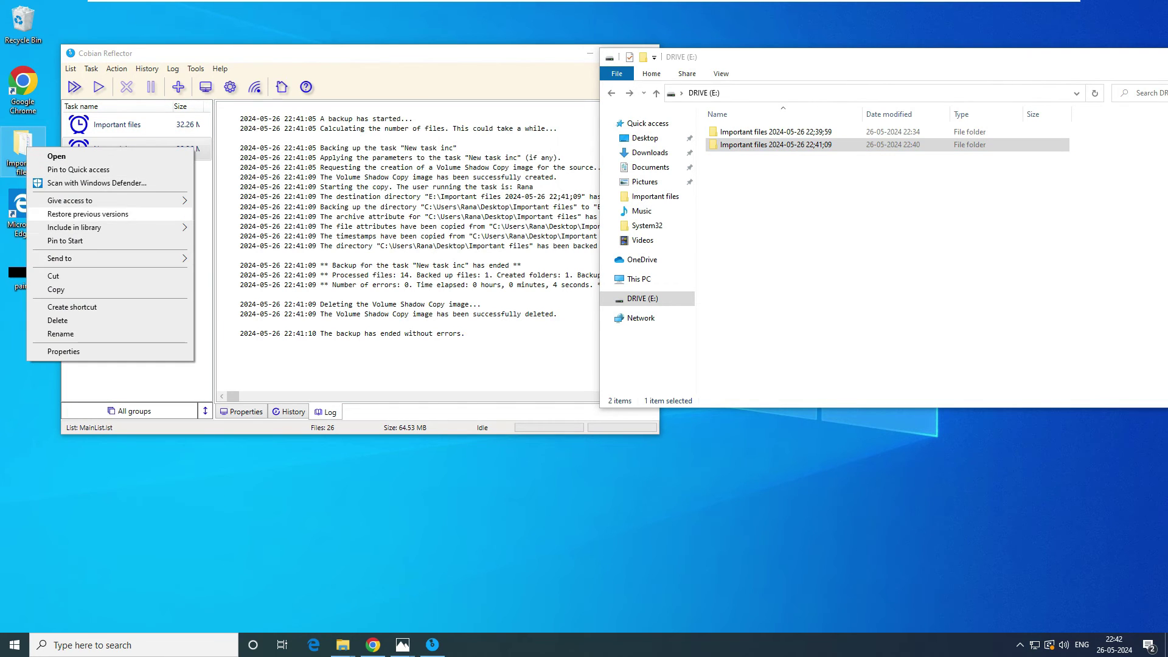
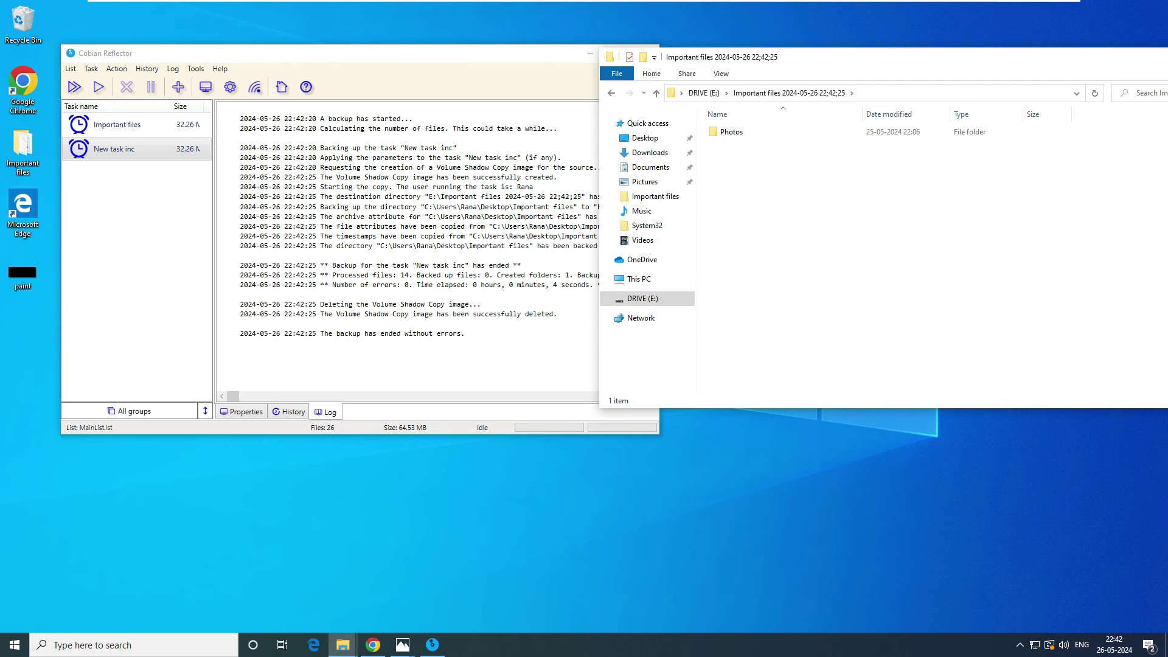
{"action": "key", "text": "alt+Left"}
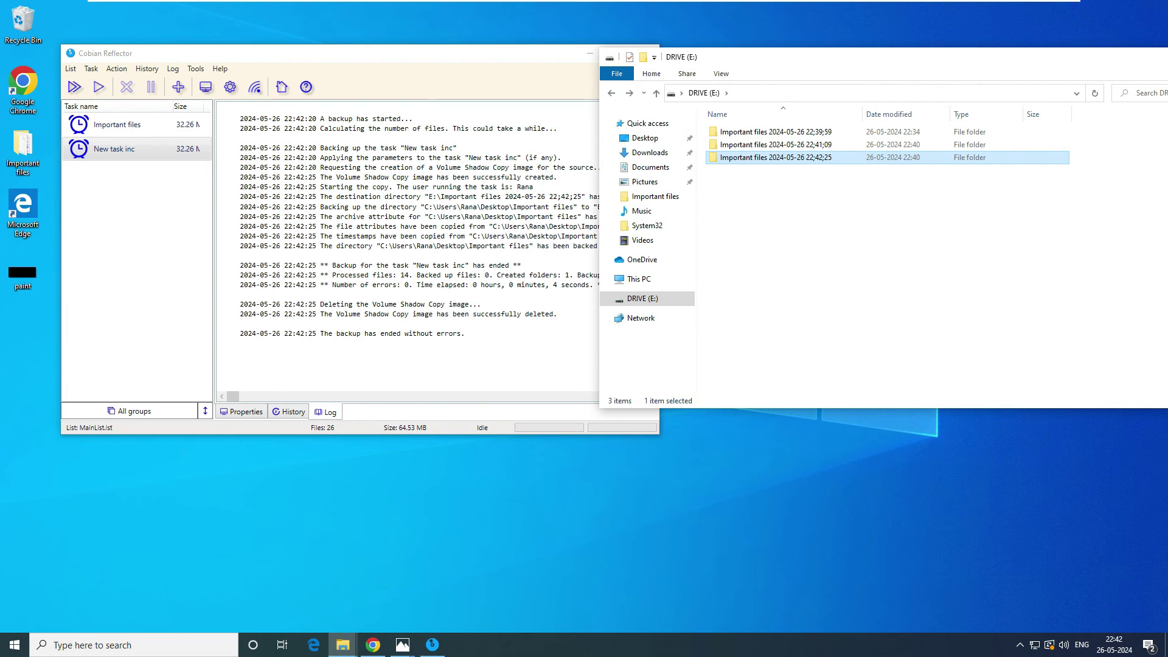
{"action": "key", "text": "alt+Tab"}
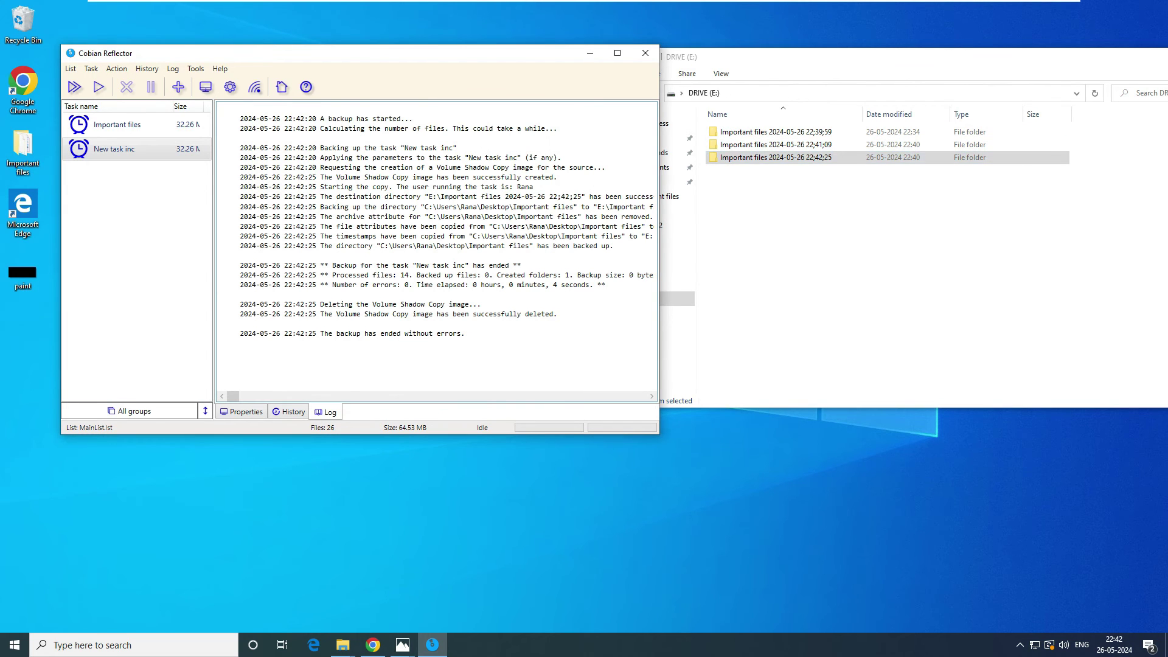
{"action": "double_click", "coordinate": [775, 144]}
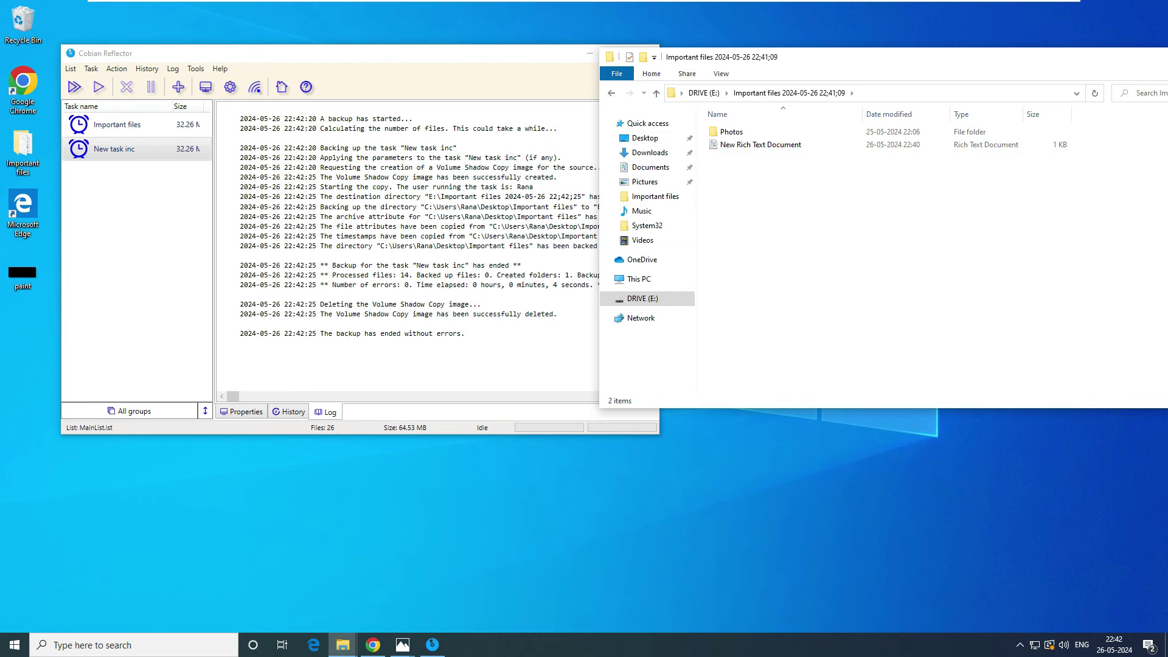
{"action": "left_click", "coordinate": [761, 145]}
{"action": "left_click", "coordinate": [761, 183]}
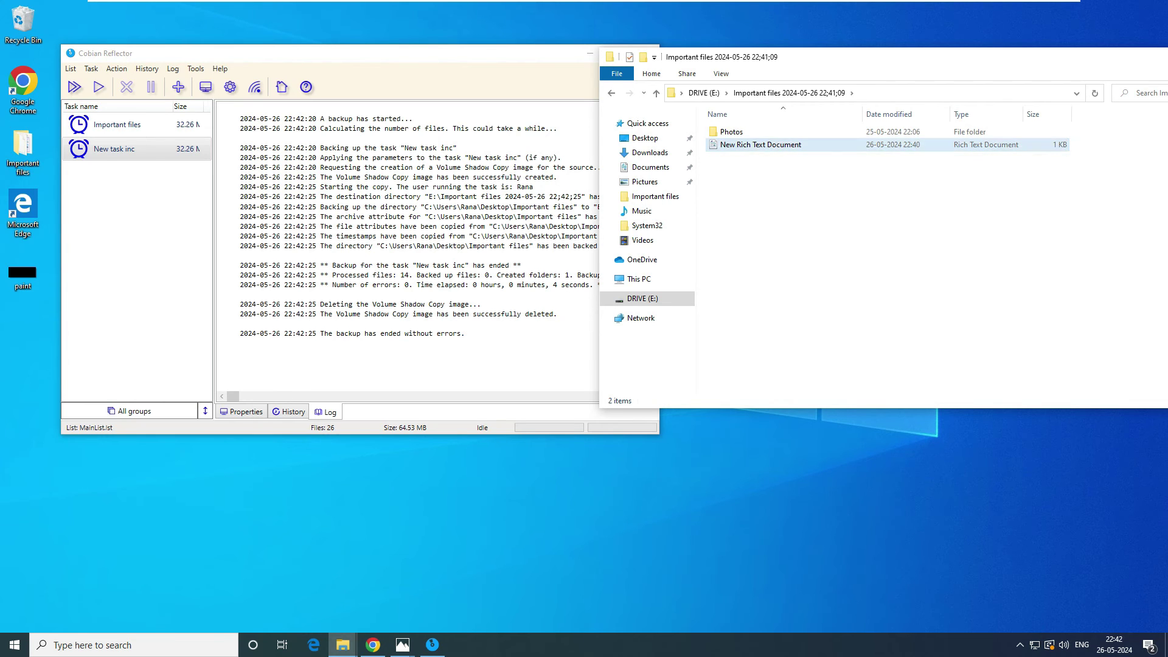
{"action": "key", "text": "BackSpace"}
{"action": "key", "text": "Down"}
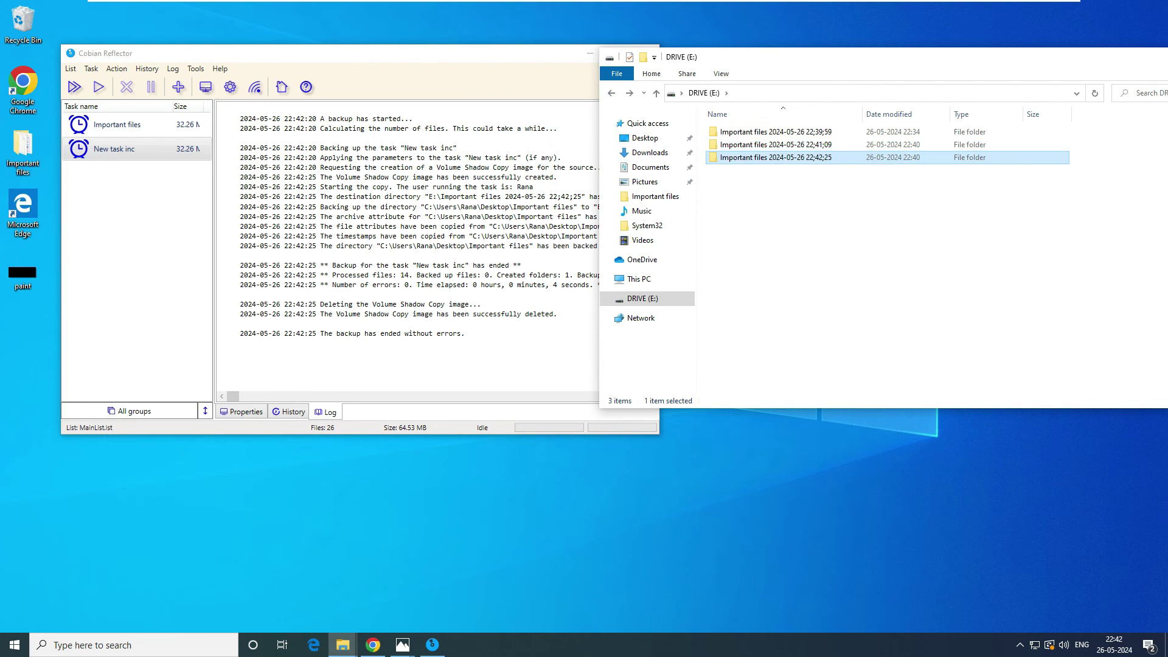
{"action": "key", "text": "Return"}
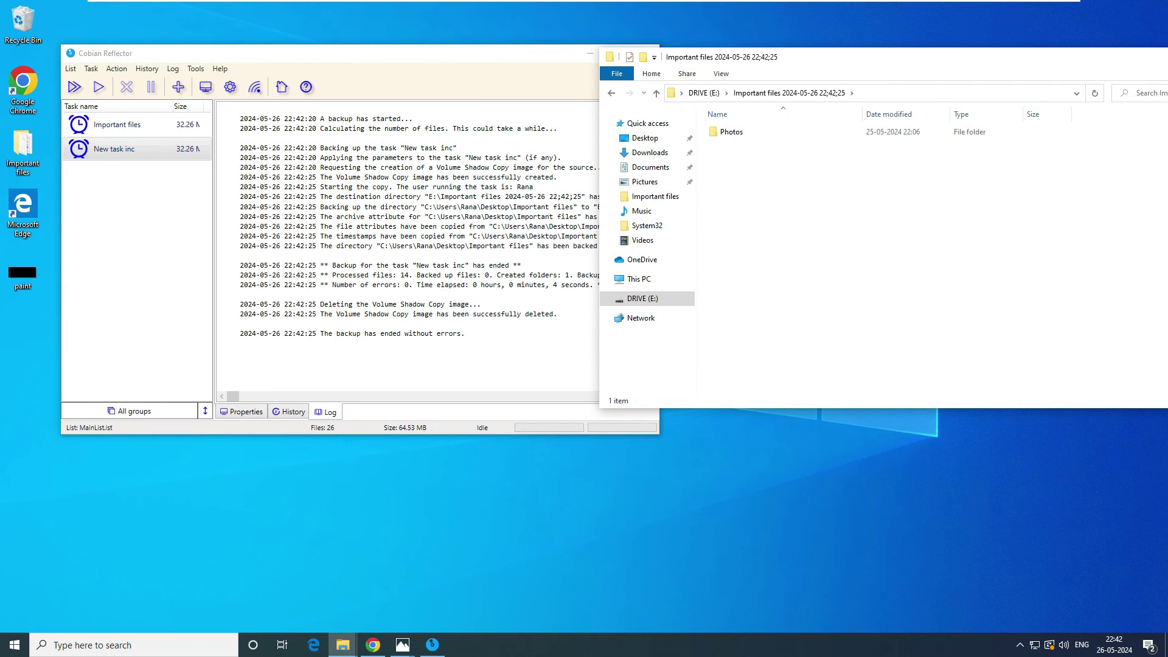
{"action": "key", "text": "BackSpace"}
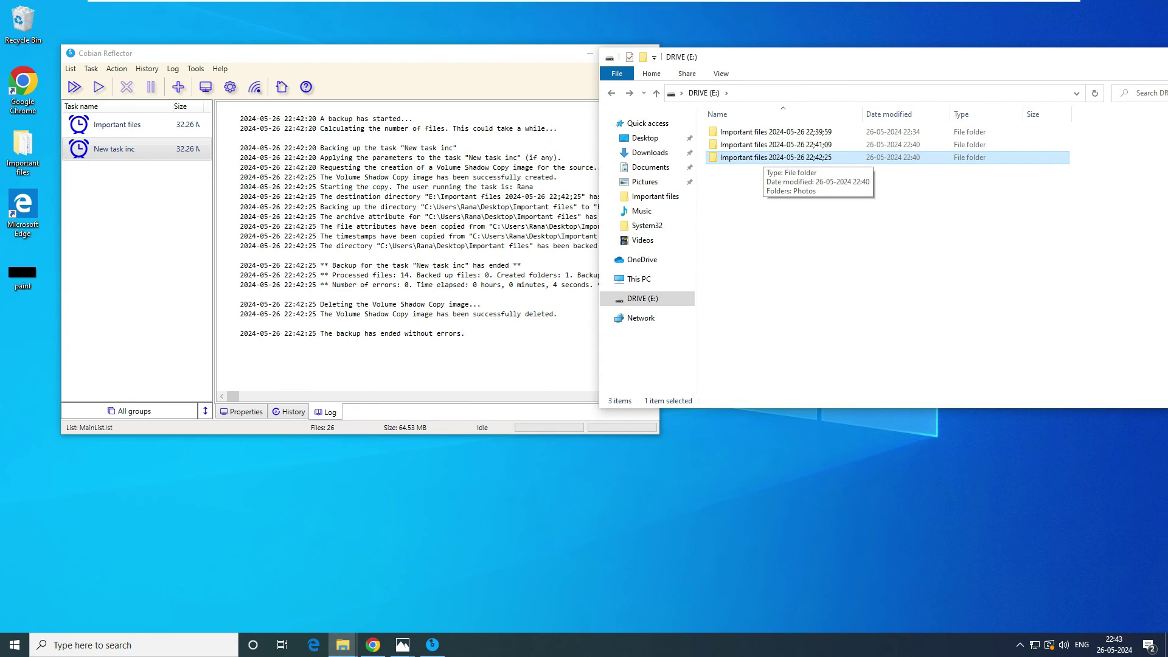
{"action": "key", "text": "ctrl+space"}
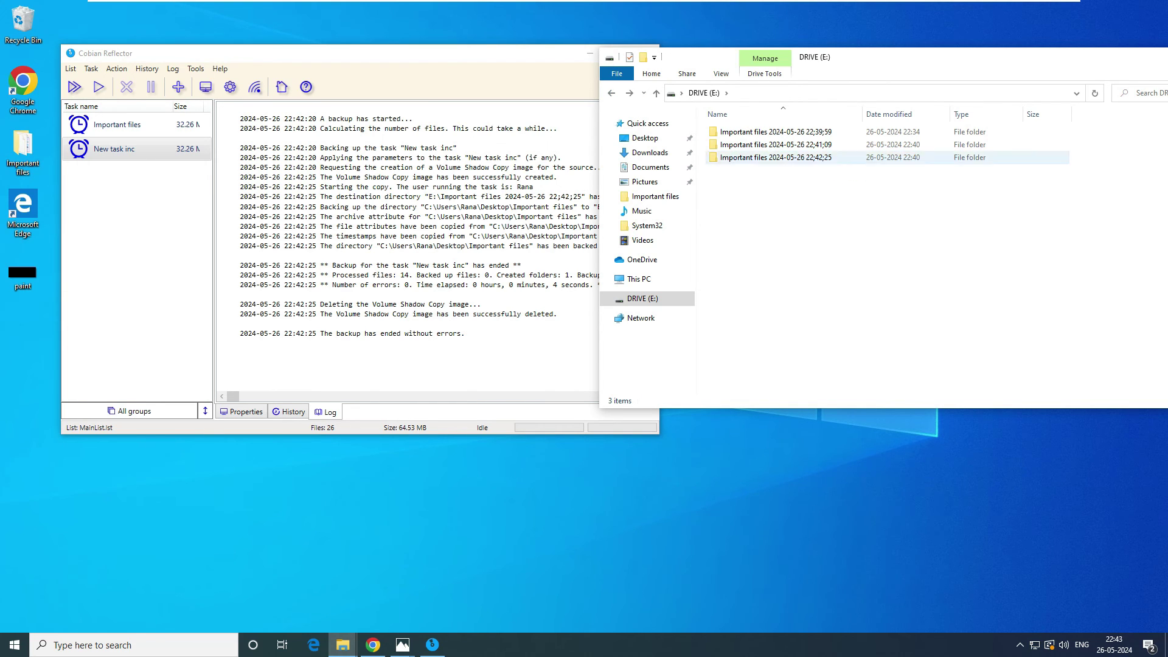
{"action": "right_click", "coordinate": [127, 151]}
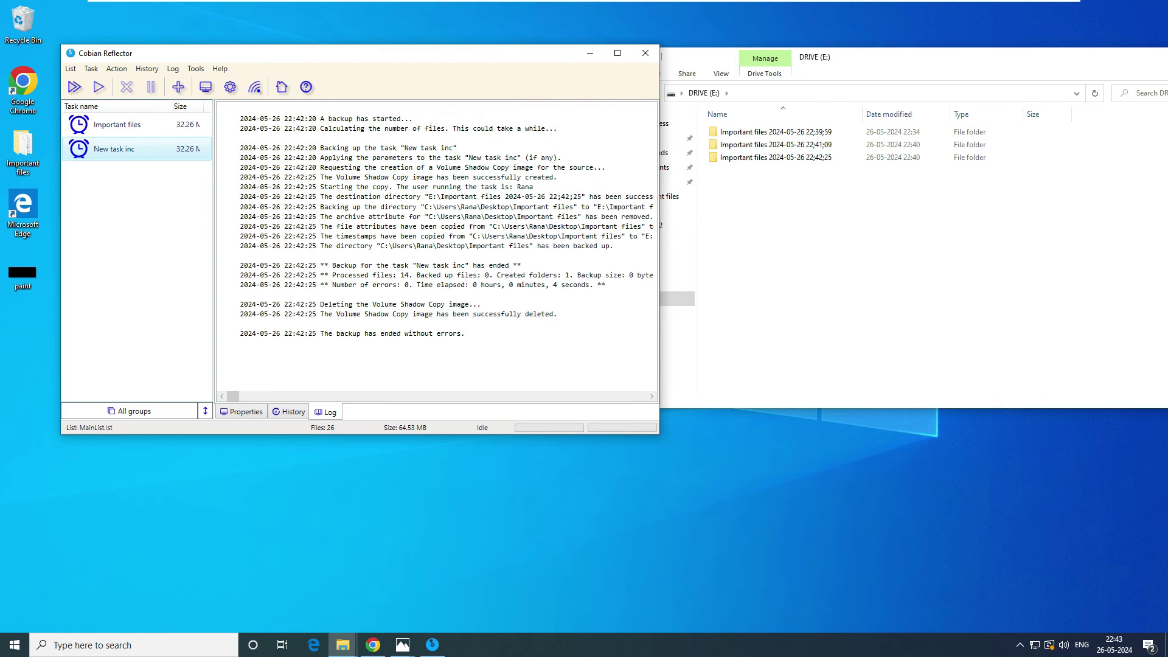
{"action": "left_click", "coordinate": [179, 173]}
{"action": "left_click", "coordinate": [180, 173]}
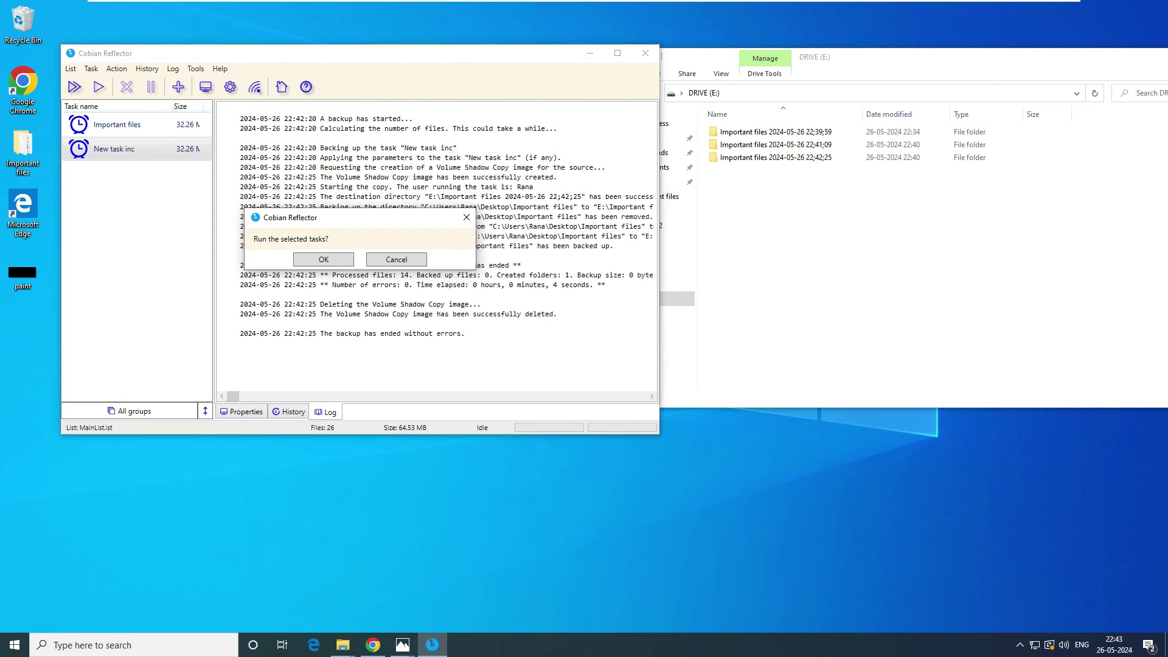
{"action": "left_click", "coordinate": [395, 259]}
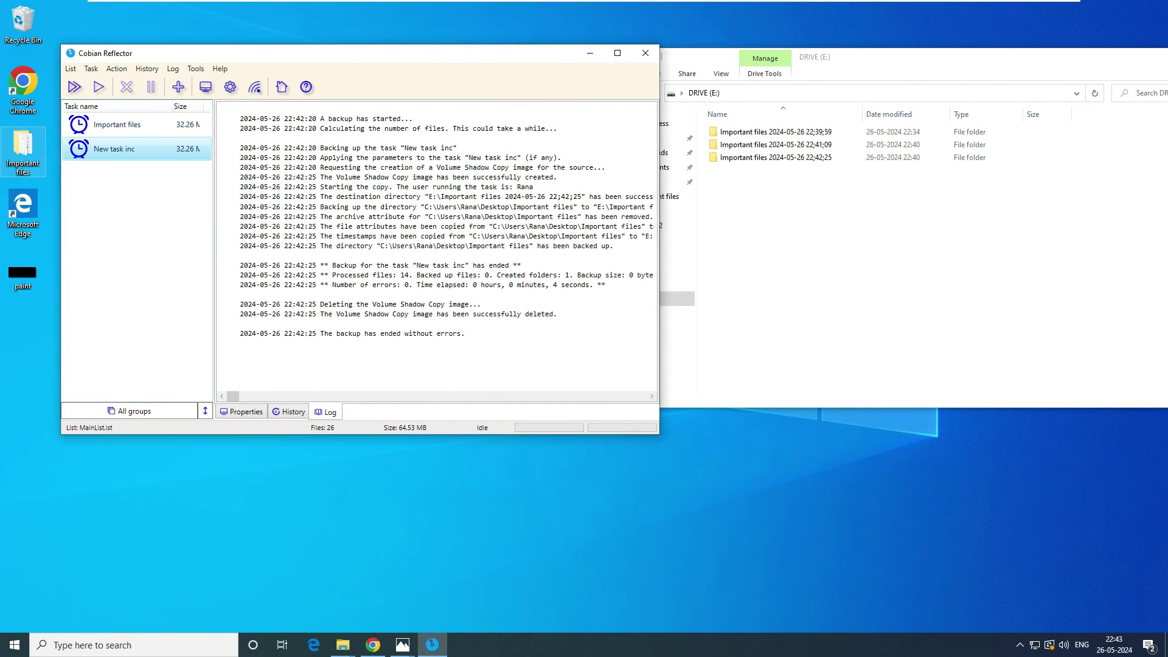
Create a new bitmap image in the desktop Important files folder and close that folder's window
{"action": "double_click", "coordinate": [22, 152]}
{"action": "right_click", "coordinate": [179, 181]}
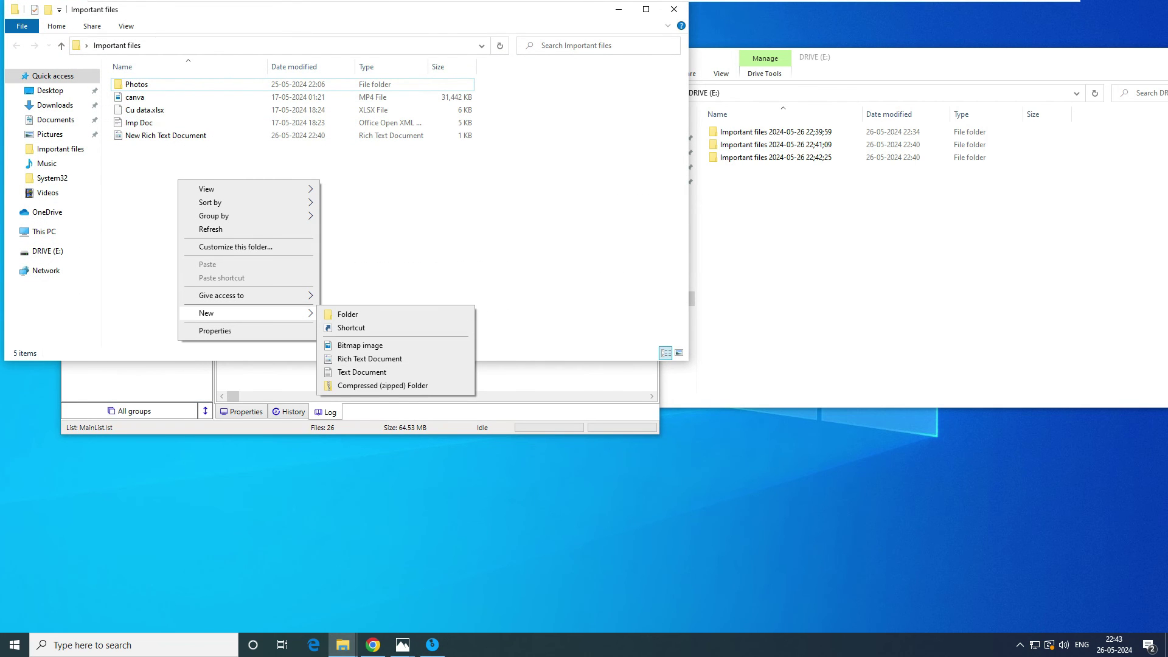
{"action": "left_click", "coordinate": [359, 345]}
{"action": "key", "text": "Return"}
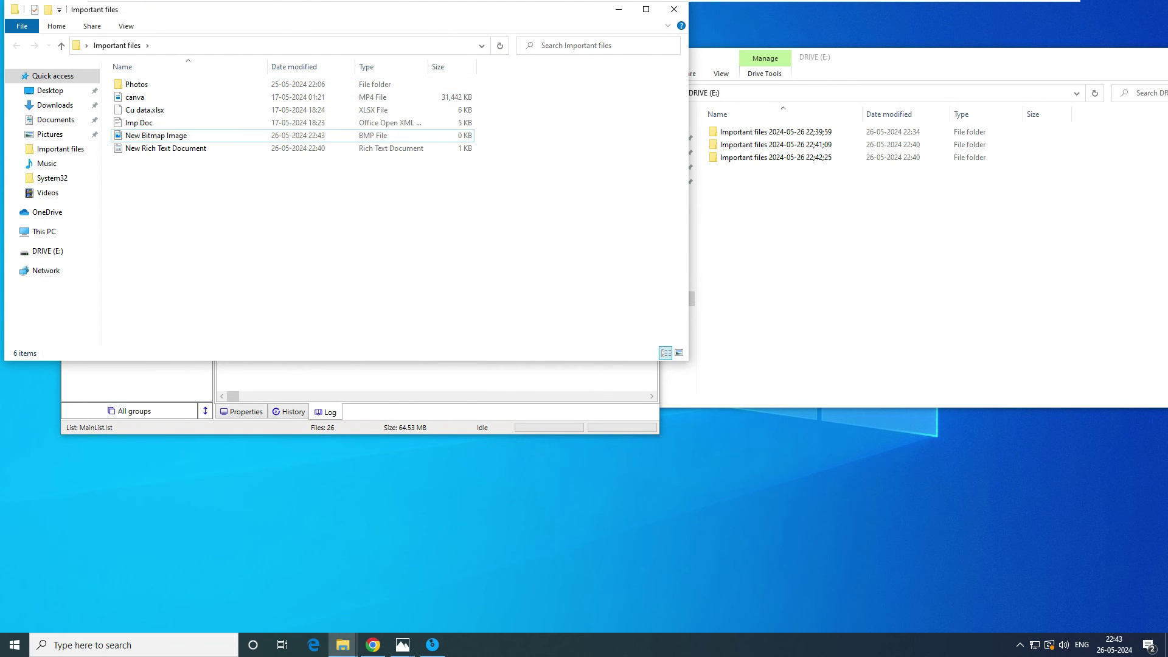
{"action": "left_click", "coordinate": [674, 9]}
Run the New task inc backup to capture the added bitmap image
{"action": "right_click", "coordinate": [115, 146]}
{"action": "left_click", "coordinate": [168, 166]}
{"action": "left_click", "coordinate": [305, 260]}
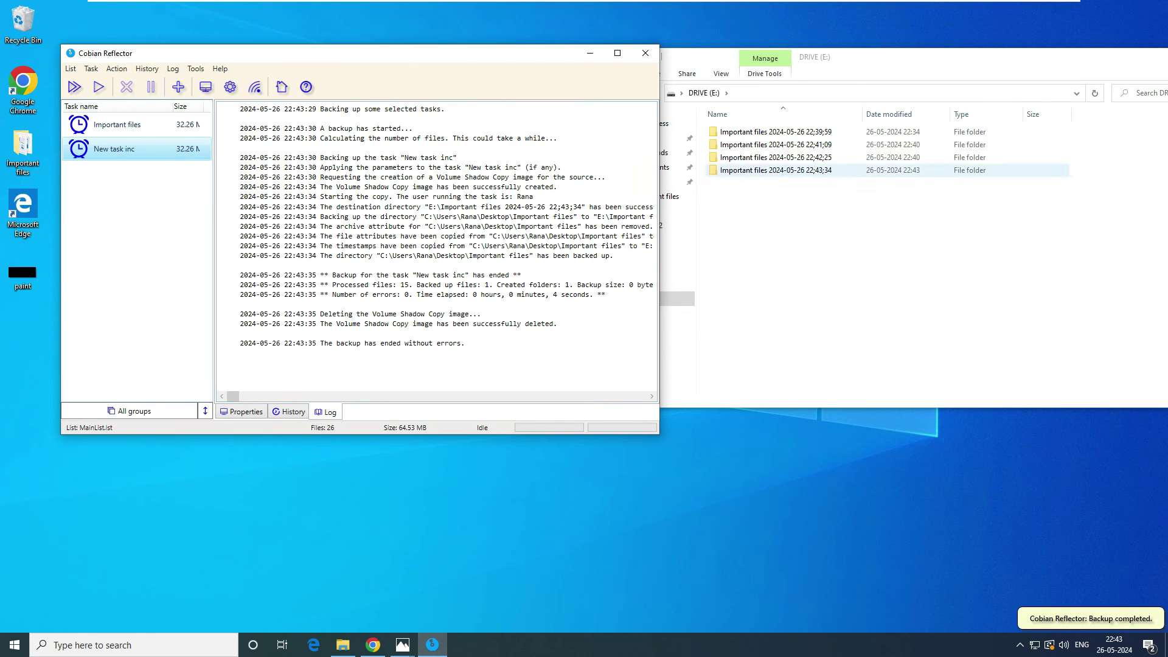
View the contents of the backup folder ending 22;43;34, and review the timestamped backup folders on DRIVE (E:)
{"action": "double_click", "coordinate": [776, 170]}
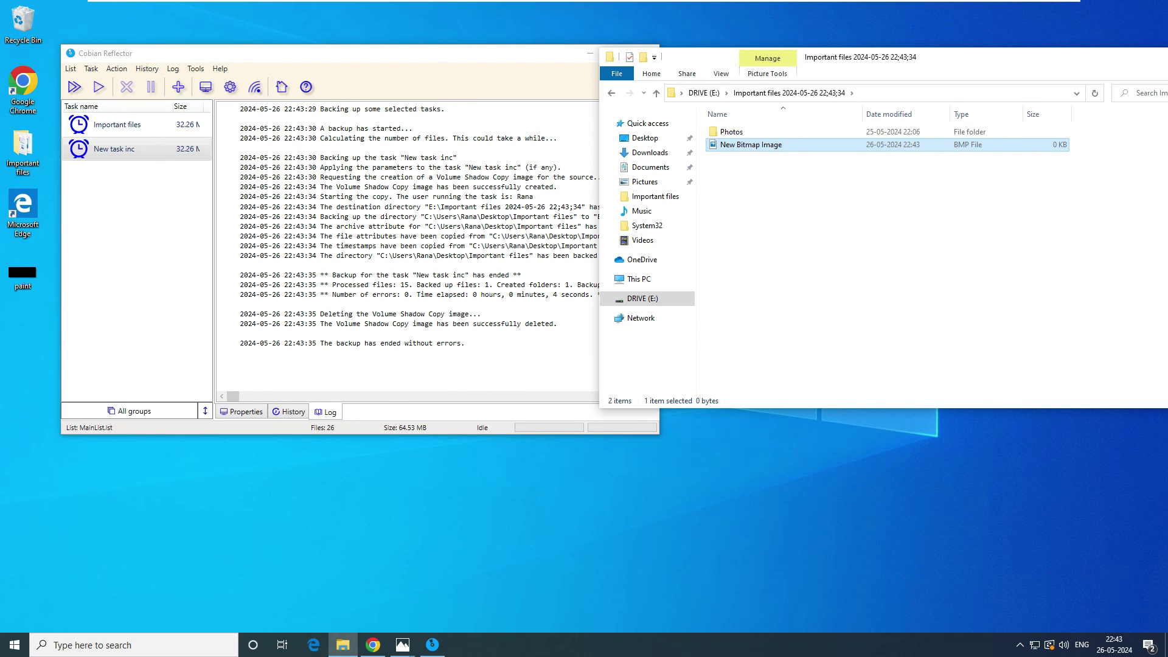
{"action": "key", "text": "Escape"}
{"action": "key", "text": "BackSpace"}
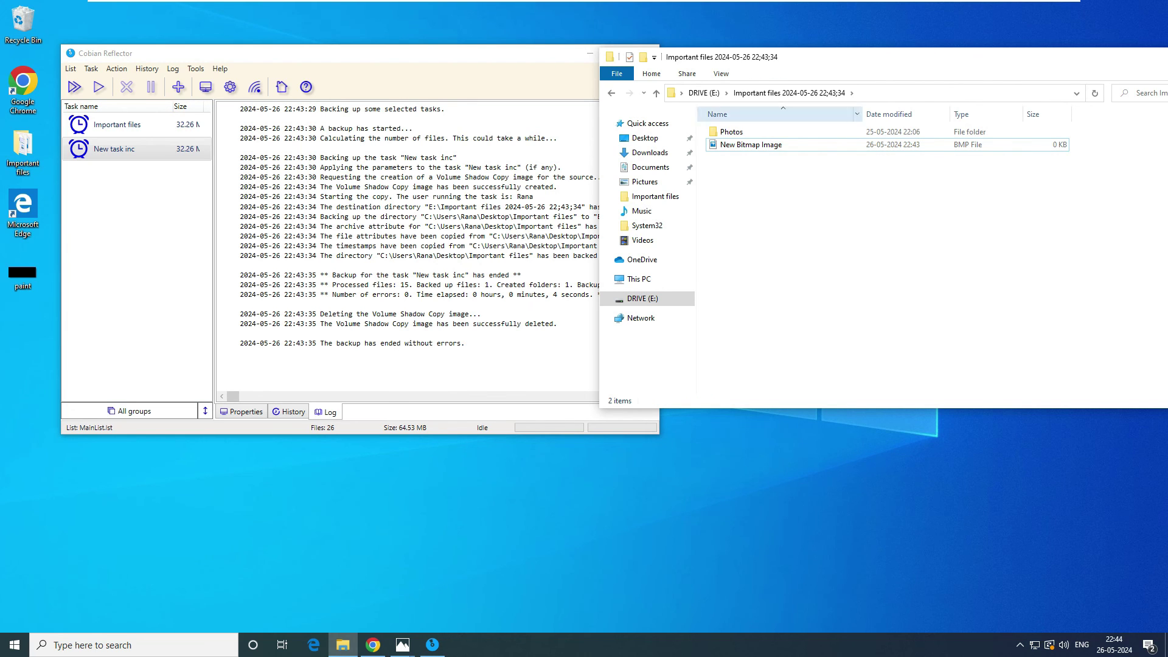
{"action": "left_click_drag", "start_coordinate": [873, 292], "coordinate": [799, 122]}
{"action": "left_click", "coordinate": [799, 131]}
{"action": "left_click", "coordinate": [799, 145]}
{"action": "left_click", "coordinate": [809, 157]}
{"action": "left_click_drag", "start_coordinate": [830, 208], "coordinate": [791, 120]}
{"action": "left_click", "coordinate": [815, 207]}
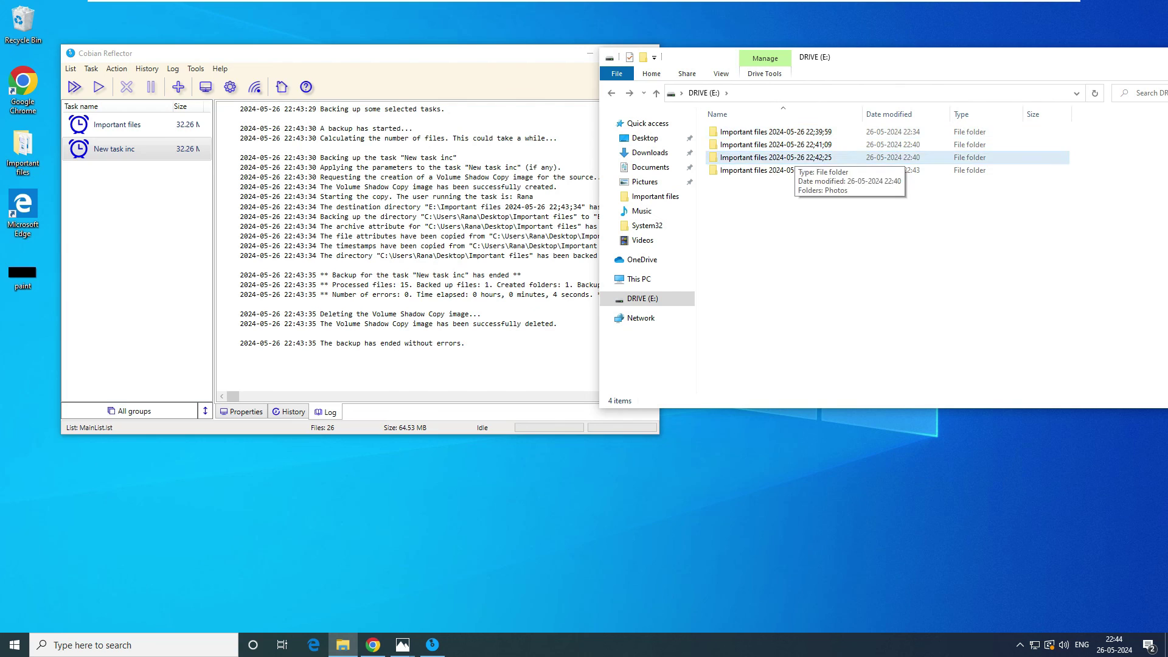
{"action": "left_click", "coordinate": [799, 131]}
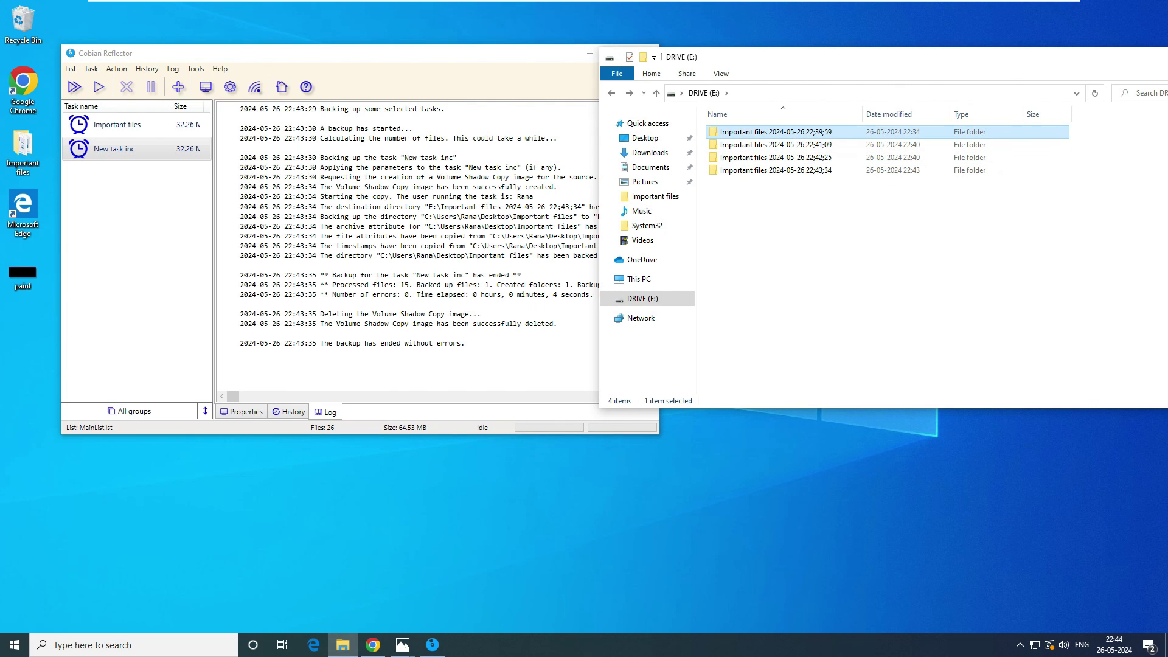
{"action": "left_click", "coordinate": [815, 207]}
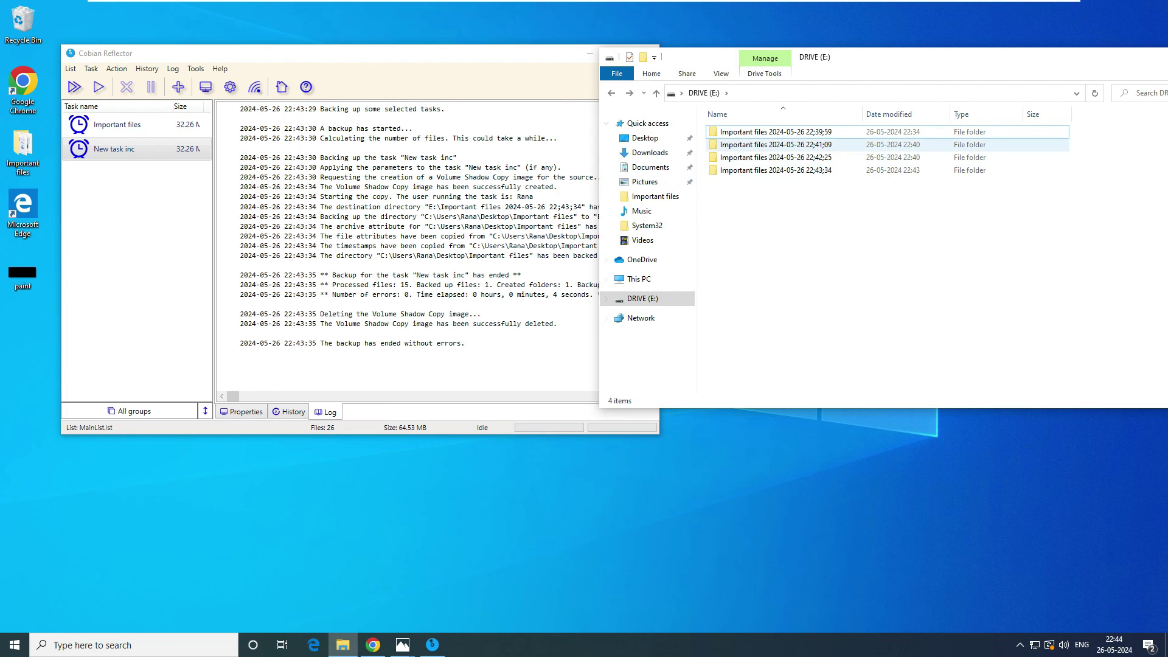
{"action": "left_click", "coordinate": [776, 132]}
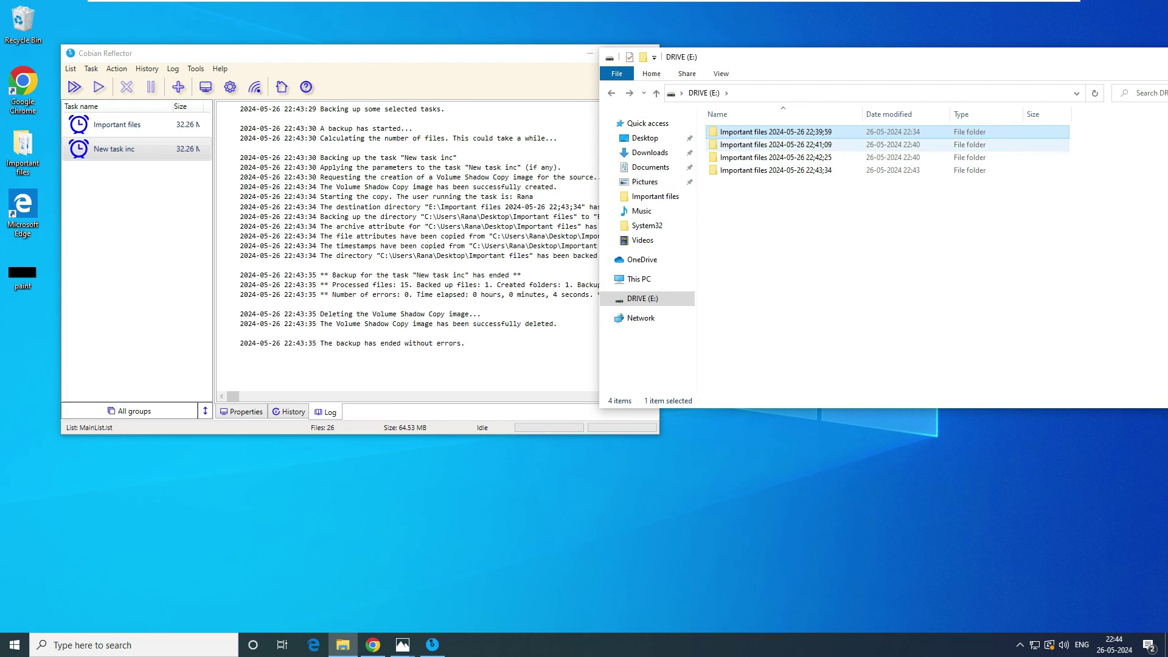
Edit New task inc to turn off creating new separated backups, and save the task
{"action": "left_click", "coordinate": [137, 149]}
{"action": "right_click", "coordinate": [130, 152]}
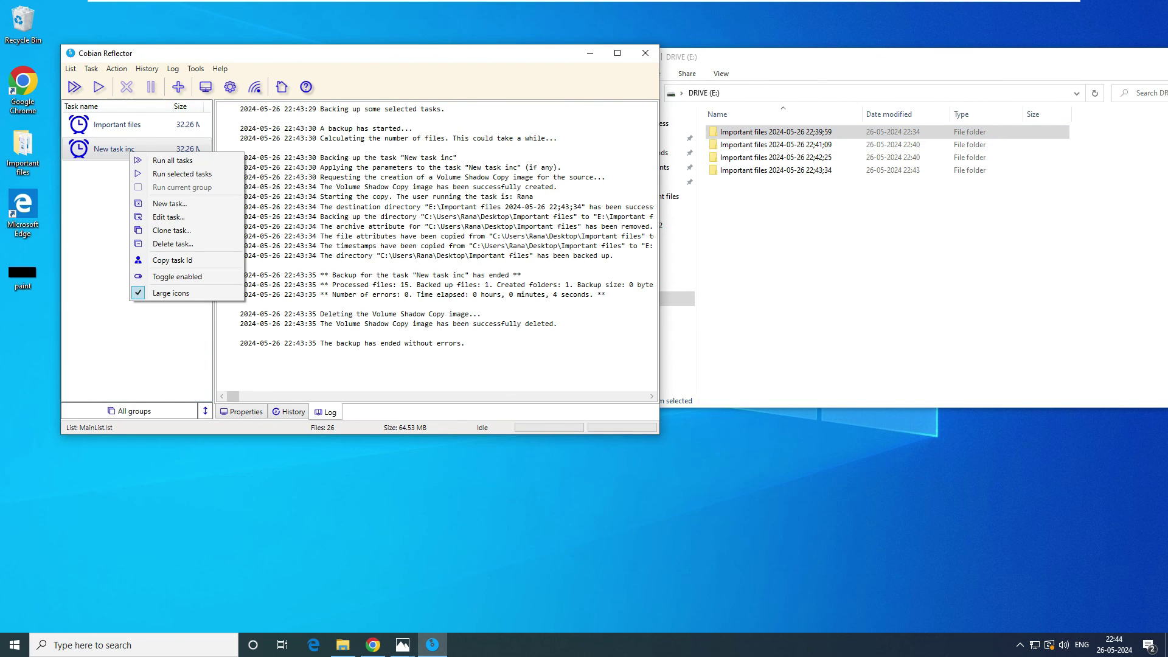
{"action": "left_click", "coordinate": [168, 216]}
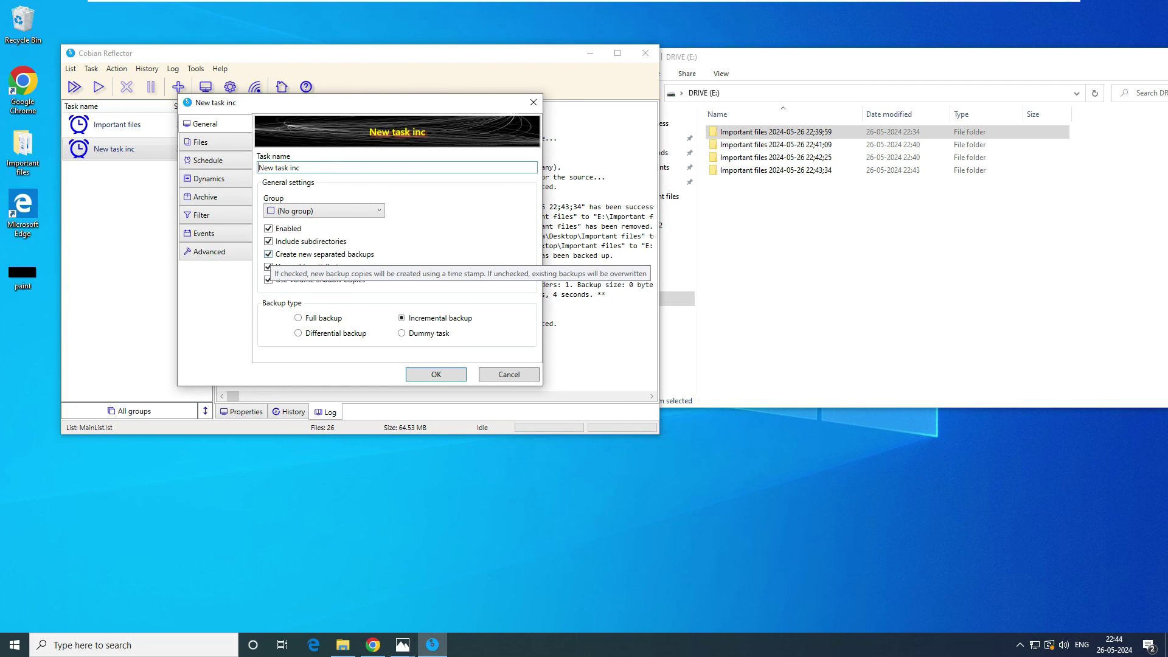
{"action": "left_click", "coordinate": [268, 254]}
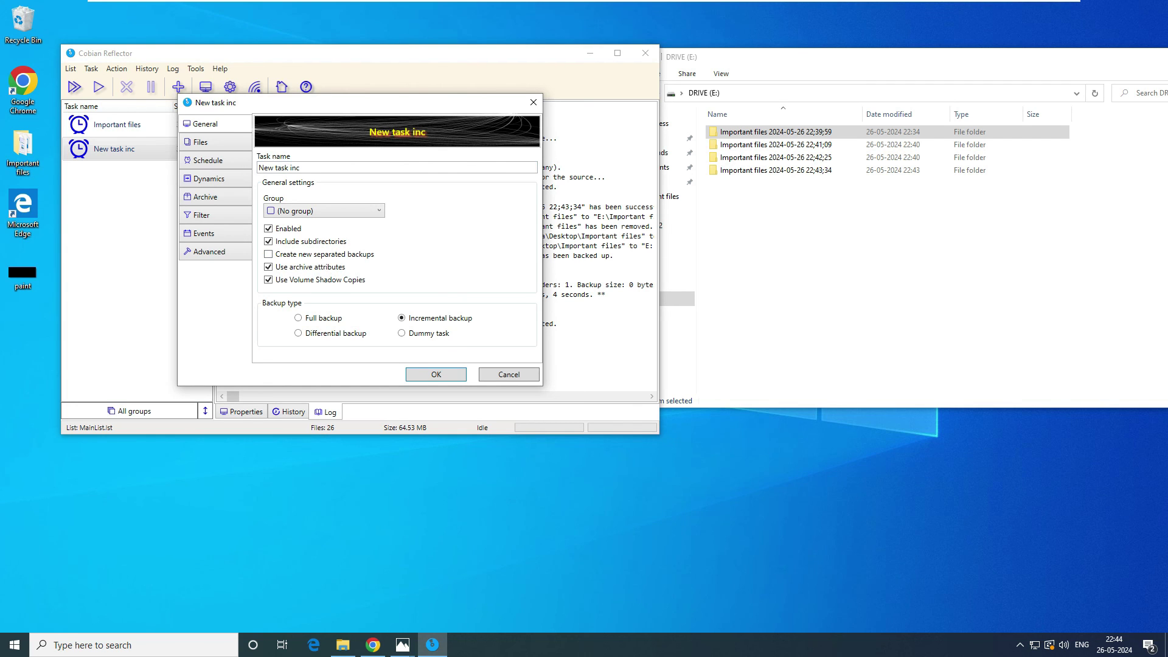
{"action": "key", "text": "Return"}
{"action": "left_click", "coordinate": [882, 274]}
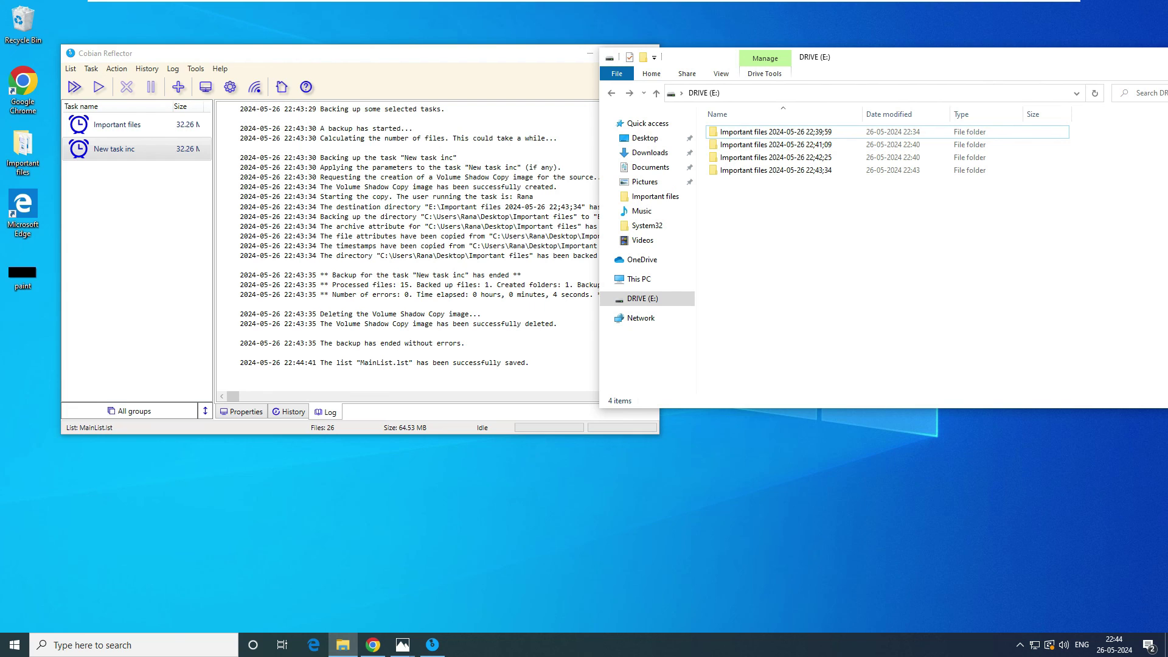
Run the New task inc backup twice in succession with separated backups turned off
{"action": "right_click", "coordinate": [129, 154]}
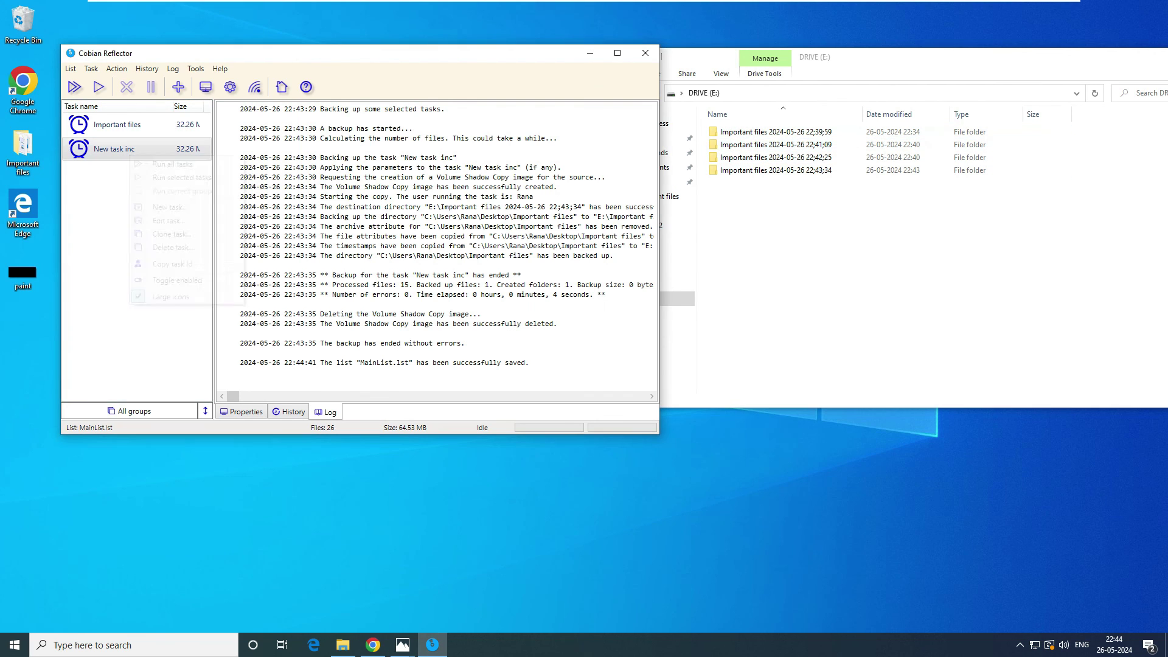
{"action": "left_click", "coordinate": [181, 177]}
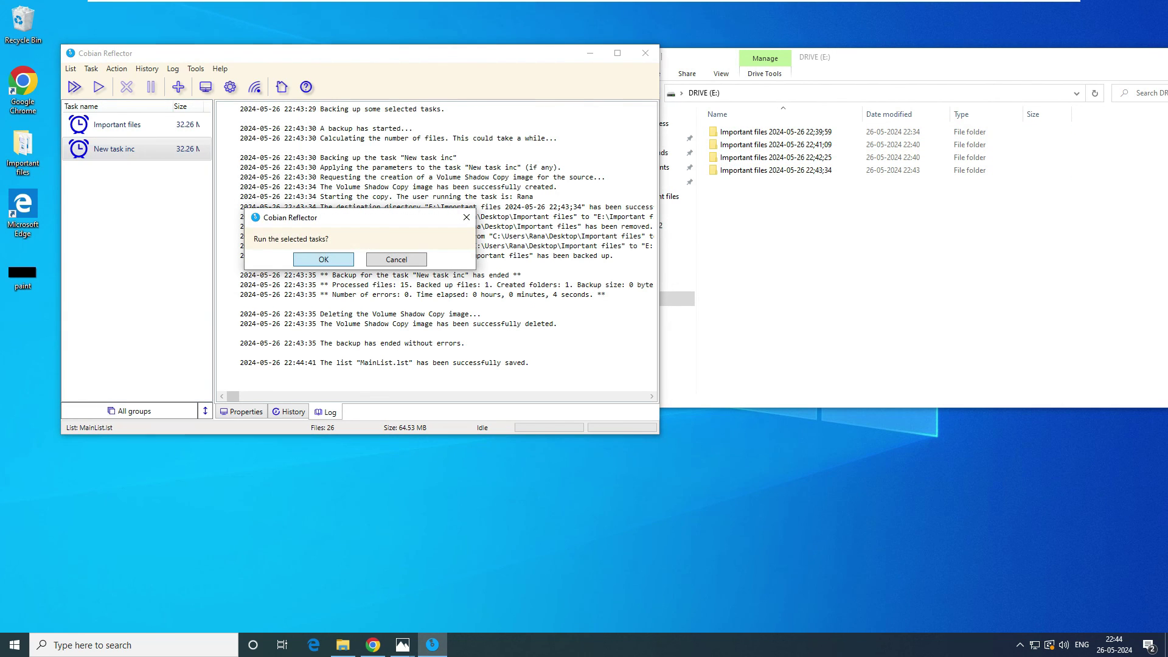
{"action": "key", "text": "Return"}
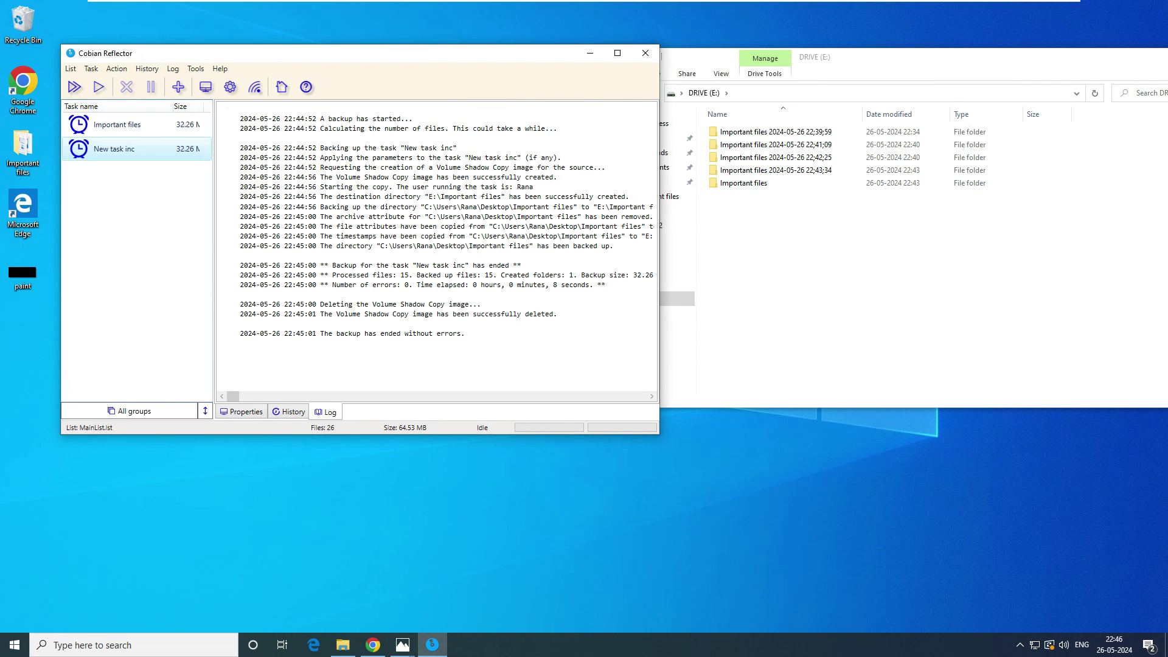
{"action": "right_click", "coordinate": [124, 149]}
{"action": "left_click", "coordinate": [146, 166]}
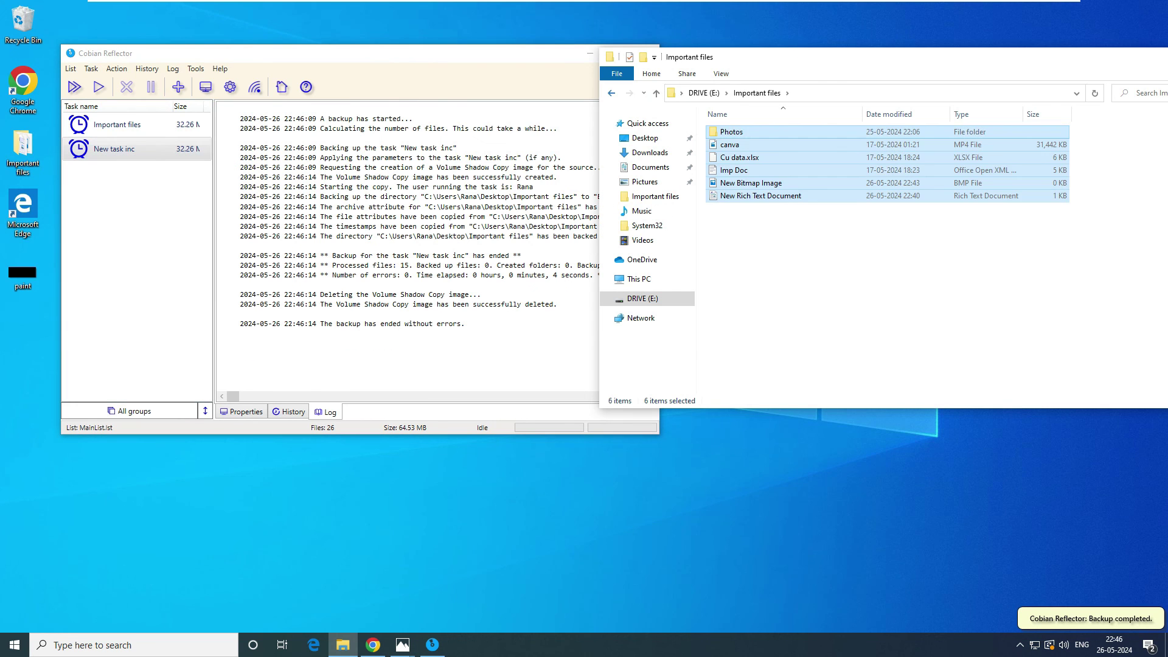
Open the Important files folder without a timestamp on DRIVE (E:) and select all its contents
{"action": "key", "text": "alt+Left"}
{"action": "double_click", "coordinate": [743, 132]}
{"action": "key", "text": "ctrl+a"}
Create a new text document in the desktop Important files folder and close that folder's window
{"action": "double_click", "coordinate": [23, 151]}
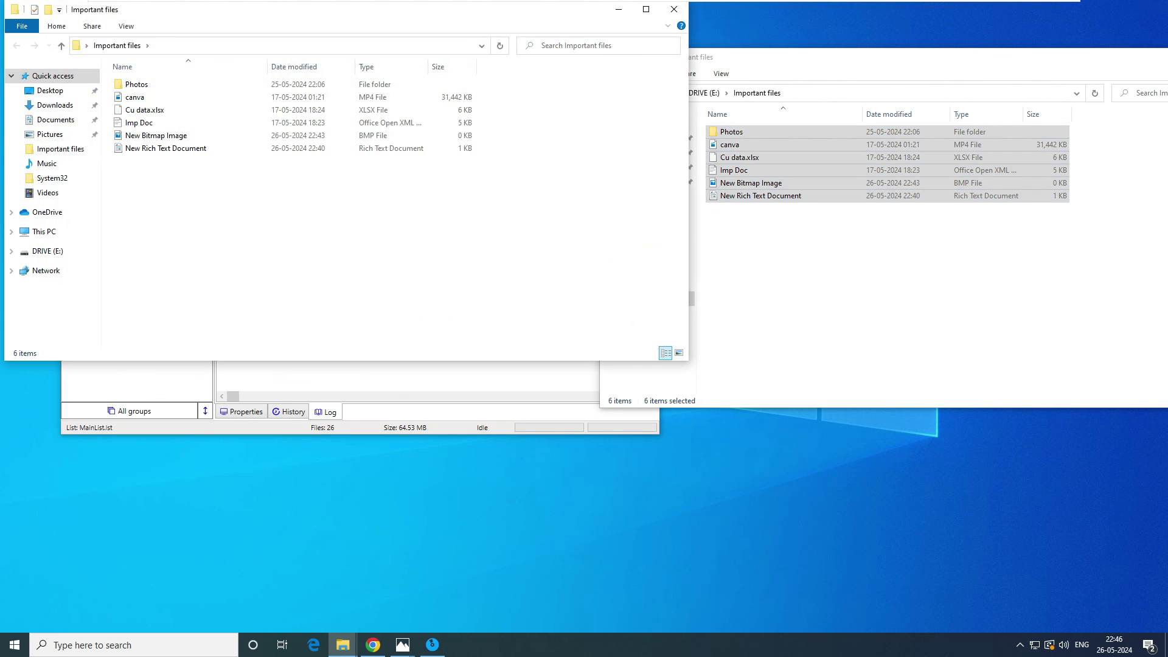
{"action": "right_click", "coordinate": [217, 197]}
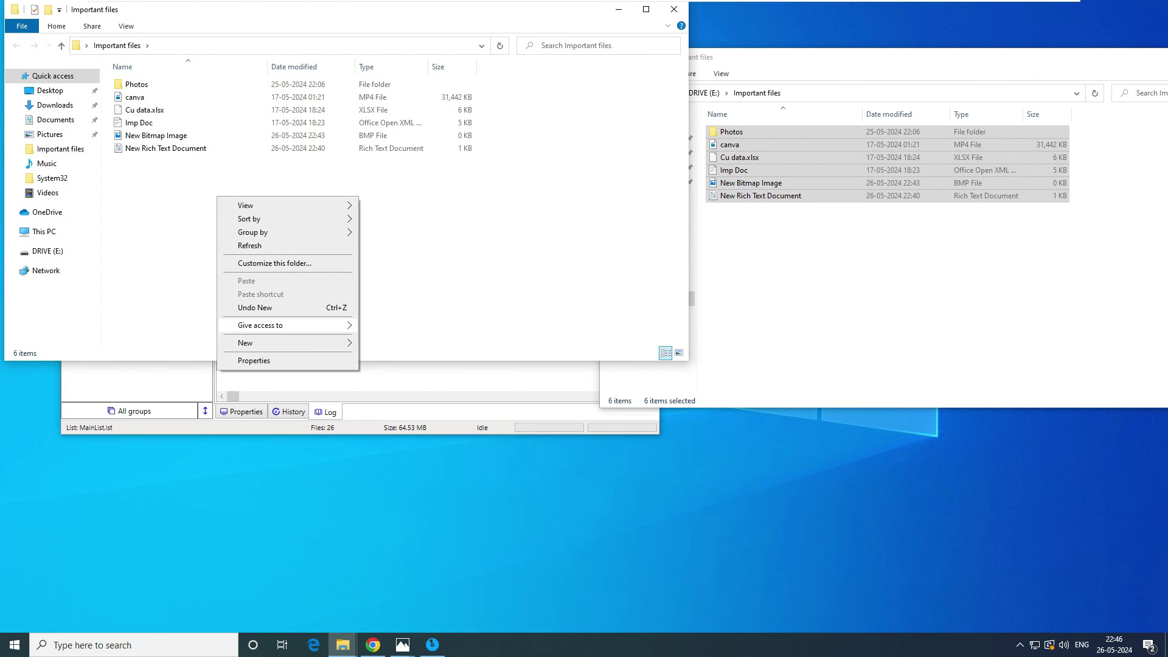
{"action": "mouse_move", "coordinate": [286, 343]}
{"action": "left_click", "coordinate": [400, 401]}
{"action": "left_click", "coordinate": [365, 256]}
{"action": "left_click", "coordinate": [674, 9]}
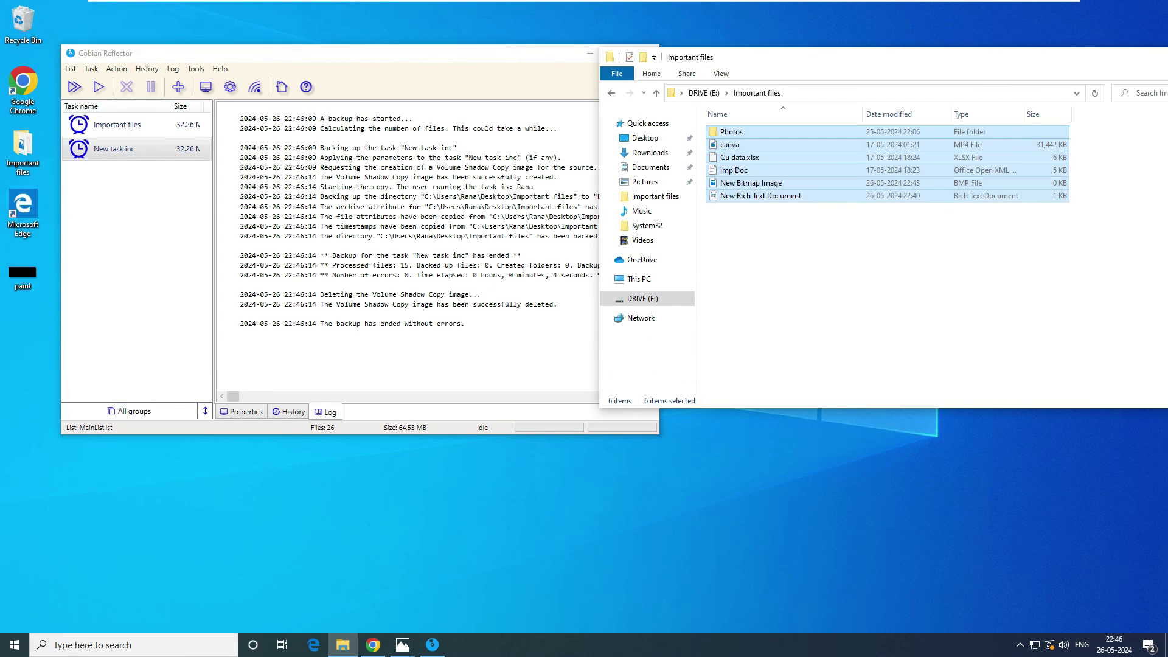
Review the files in the Important files backup on DRIVE (E:) and return to the drive's root
{"action": "left_click", "coordinate": [823, 268]}
{"action": "left_click_drag", "start_coordinate": [823, 268], "coordinate": [754, 128]}
{"action": "left_click", "coordinate": [791, 256]}
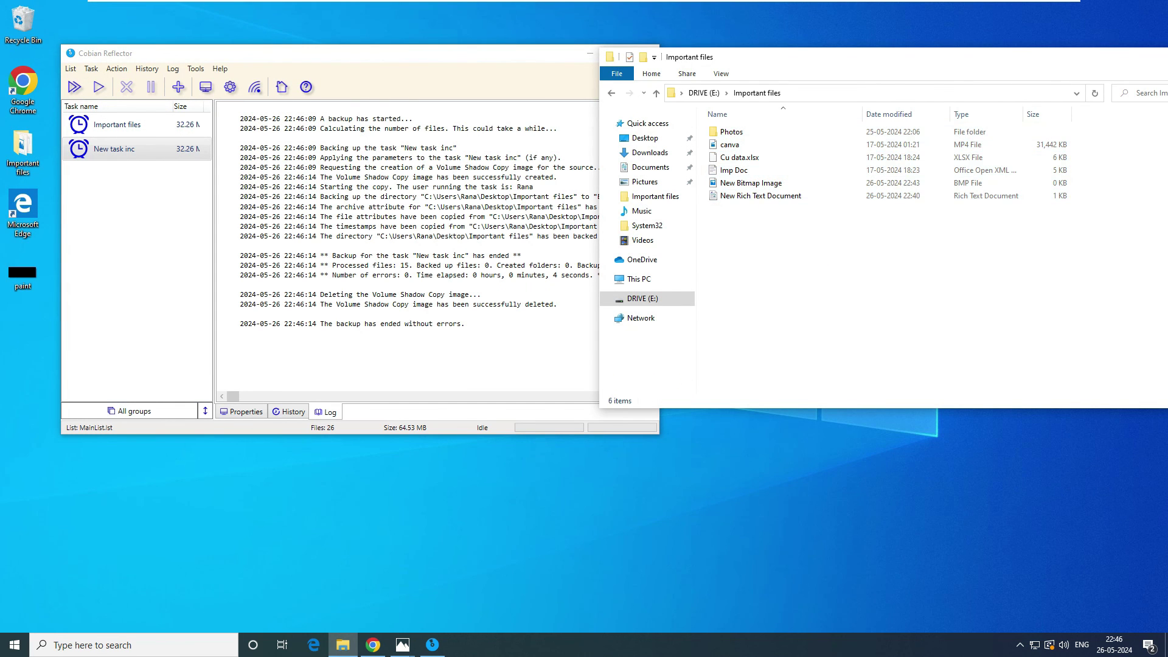
{"action": "left_click_drag", "start_coordinate": [813, 264], "coordinate": [702, 125]}
{"action": "left_click", "coordinate": [790, 255]}
{"action": "left_click", "coordinate": [611, 93]}
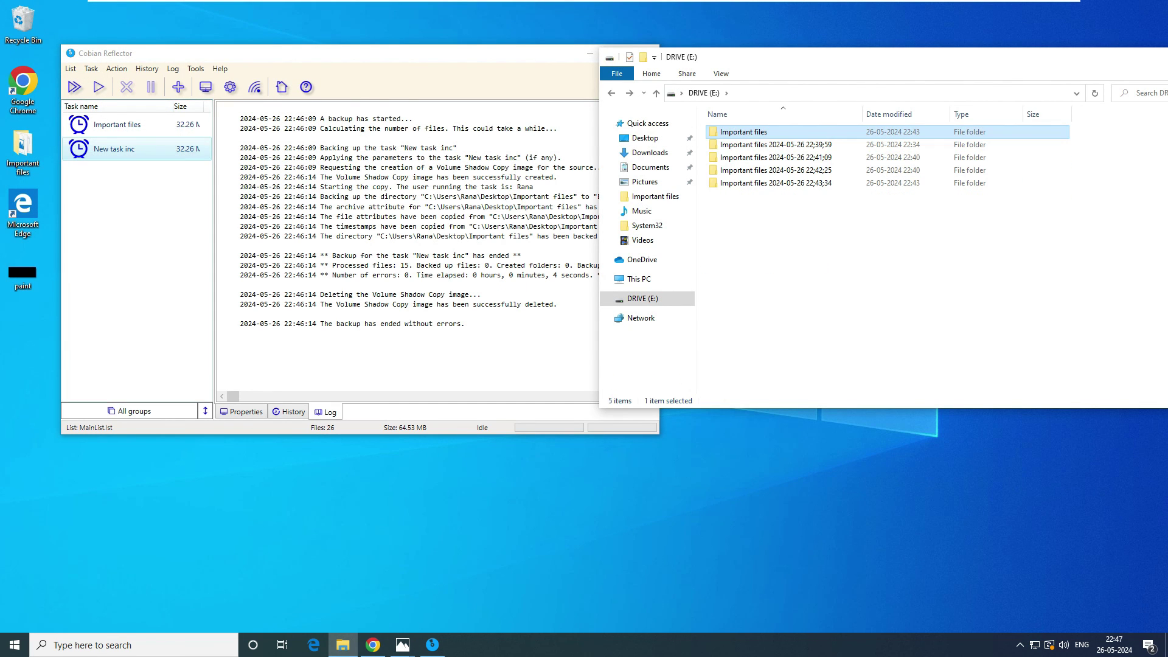
Run the New task inc backup to capture the added text document
{"action": "right_click", "coordinate": [137, 147]}
{"action": "left_click", "coordinate": [189, 169]}
{"action": "left_click", "coordinate": [308, 261]}
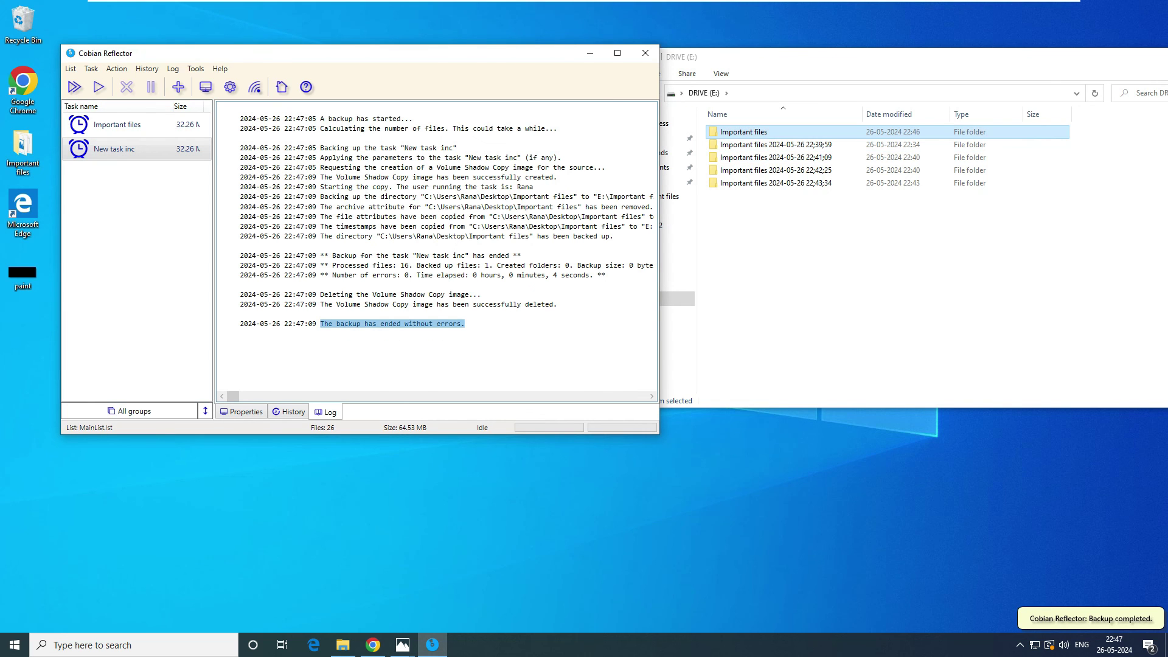
Check the Important files backup on DRIVE (E:) for New Text Document and examine the backup log
{"action": "double_click", "coordinate": [743, 132]}
{"action": "left_click", "coordinate": [752, 208]}
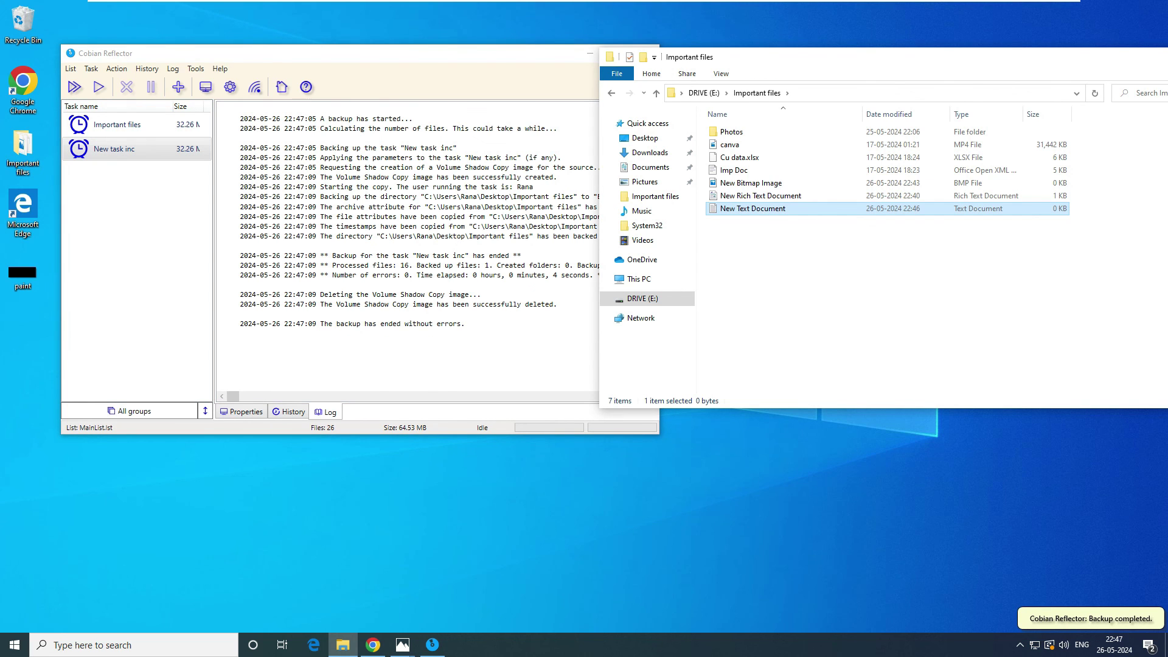
{"action": "left_click_drag", "start_coordinate": [466, 324], "coordinate": [245, 109]}
{"action": "left_click", "coordinate": [245, 108]}
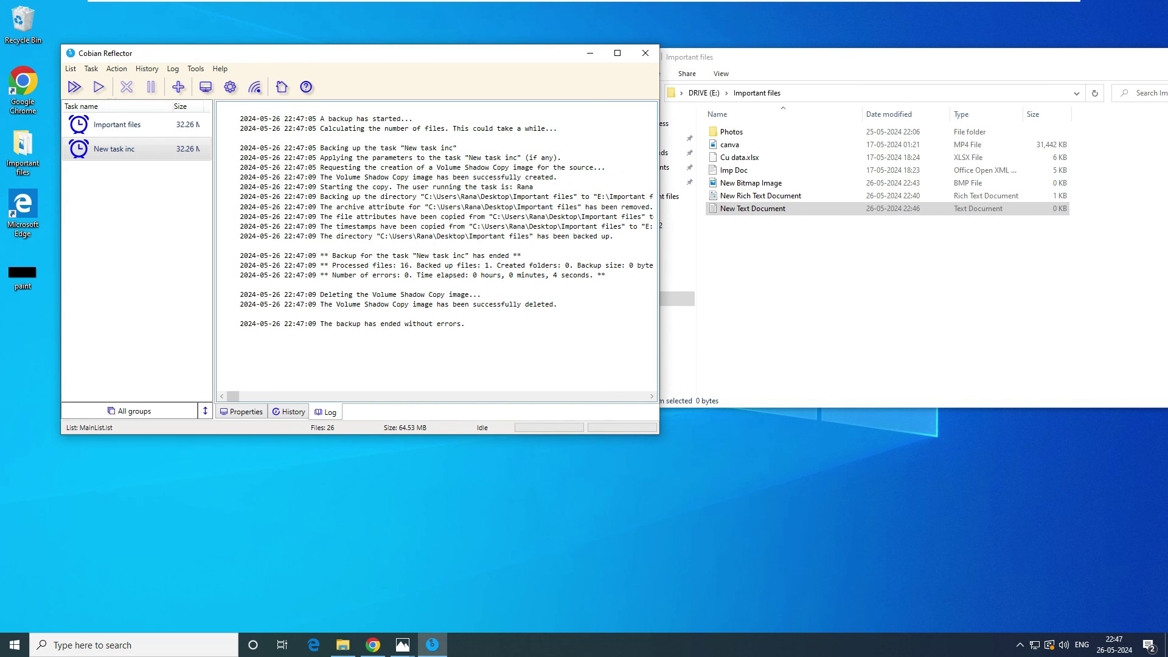